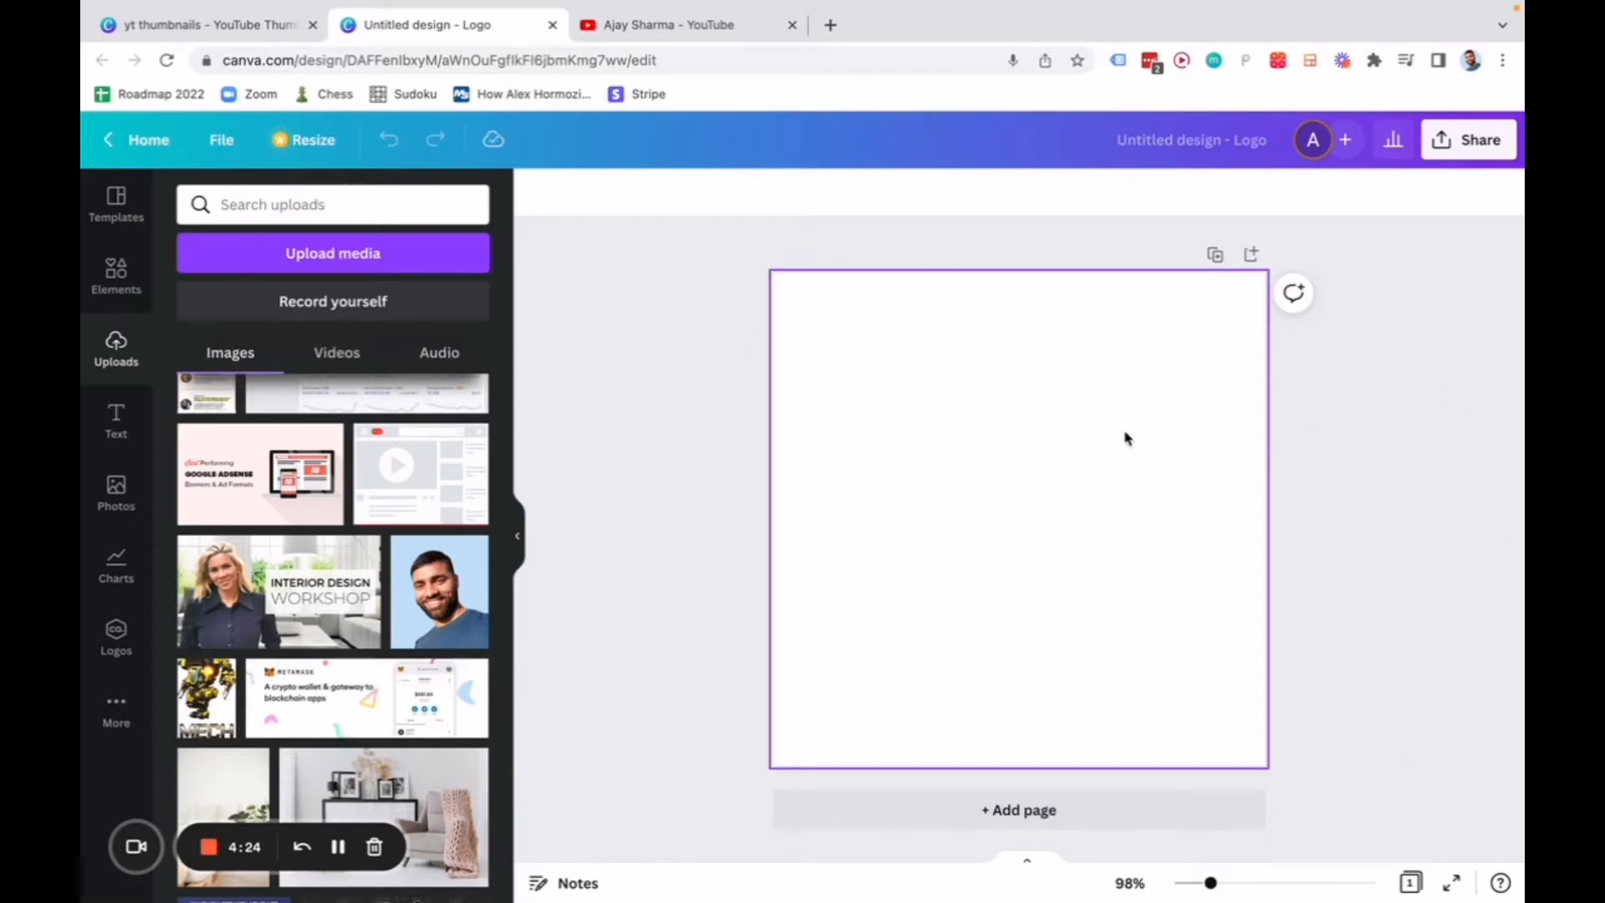
Add the uploaded blue-background portrait photo to the blank page and enlarge it until it fills the whole square.
click(427, 611)
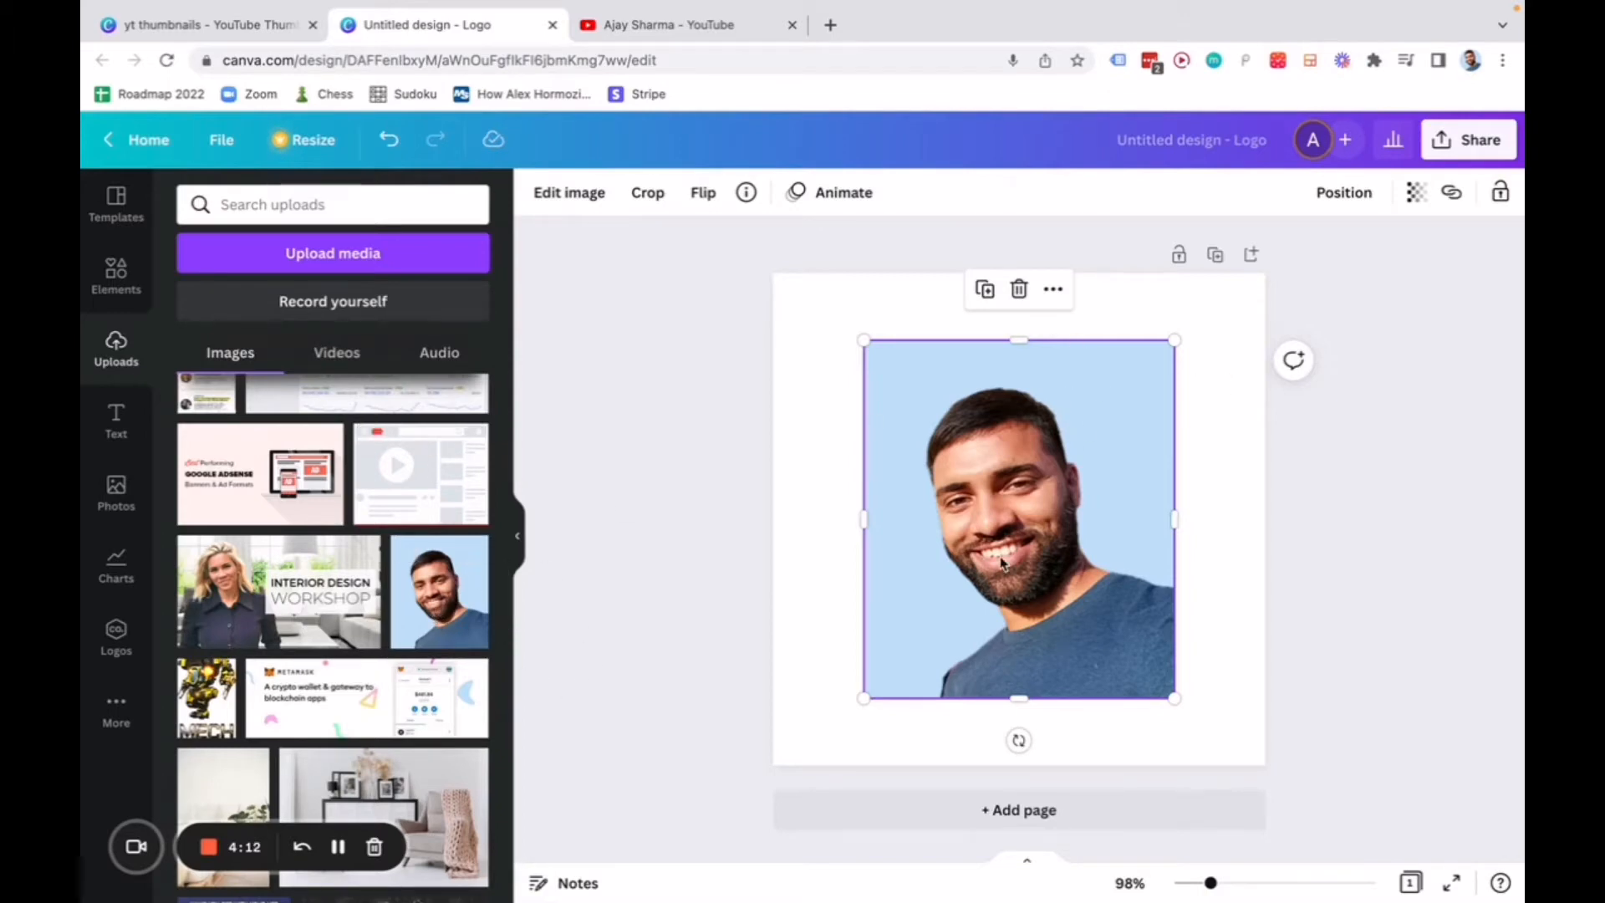
drag(1003, 563, 915, 502)
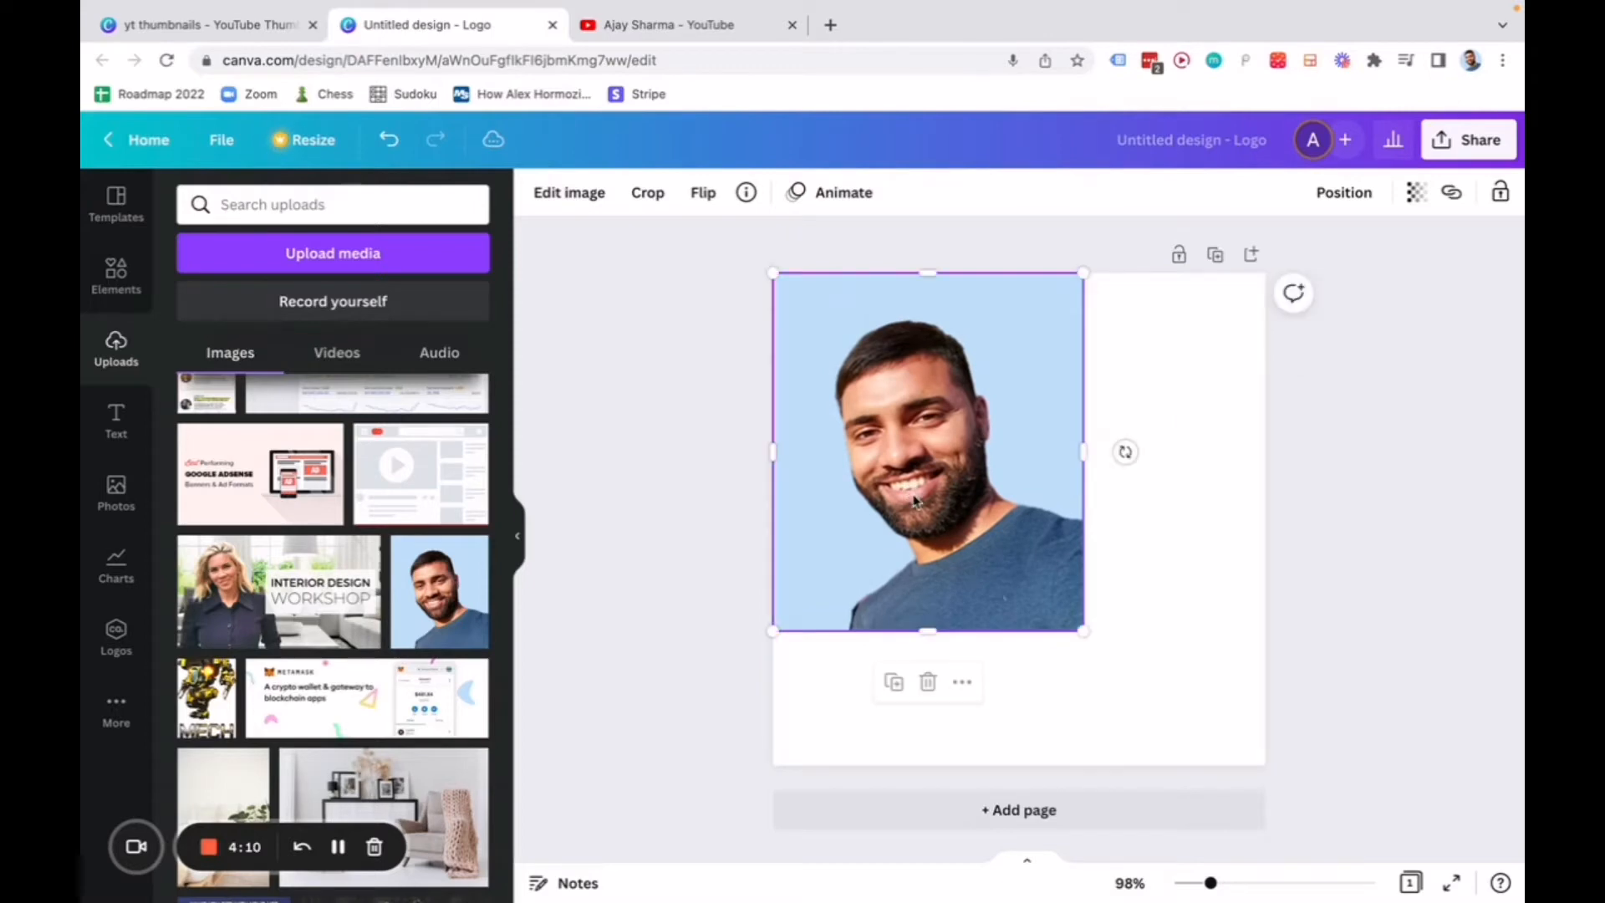
drag(1076, 626, 1239, 722)
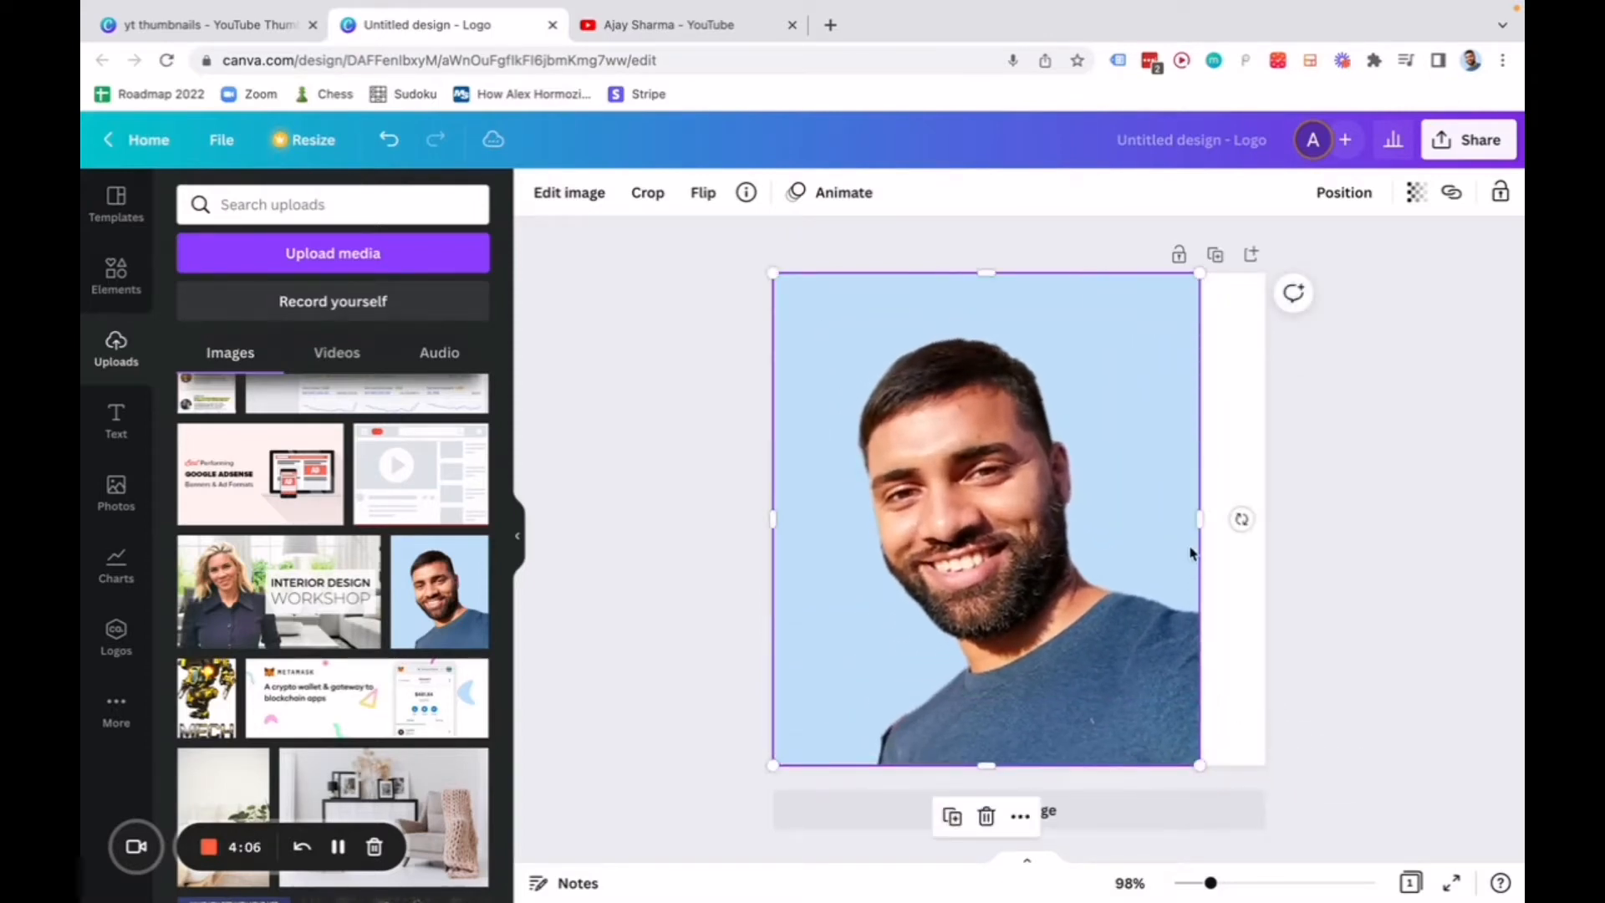
drag(1199, 520, 1265, 519)
click(1401, 401)
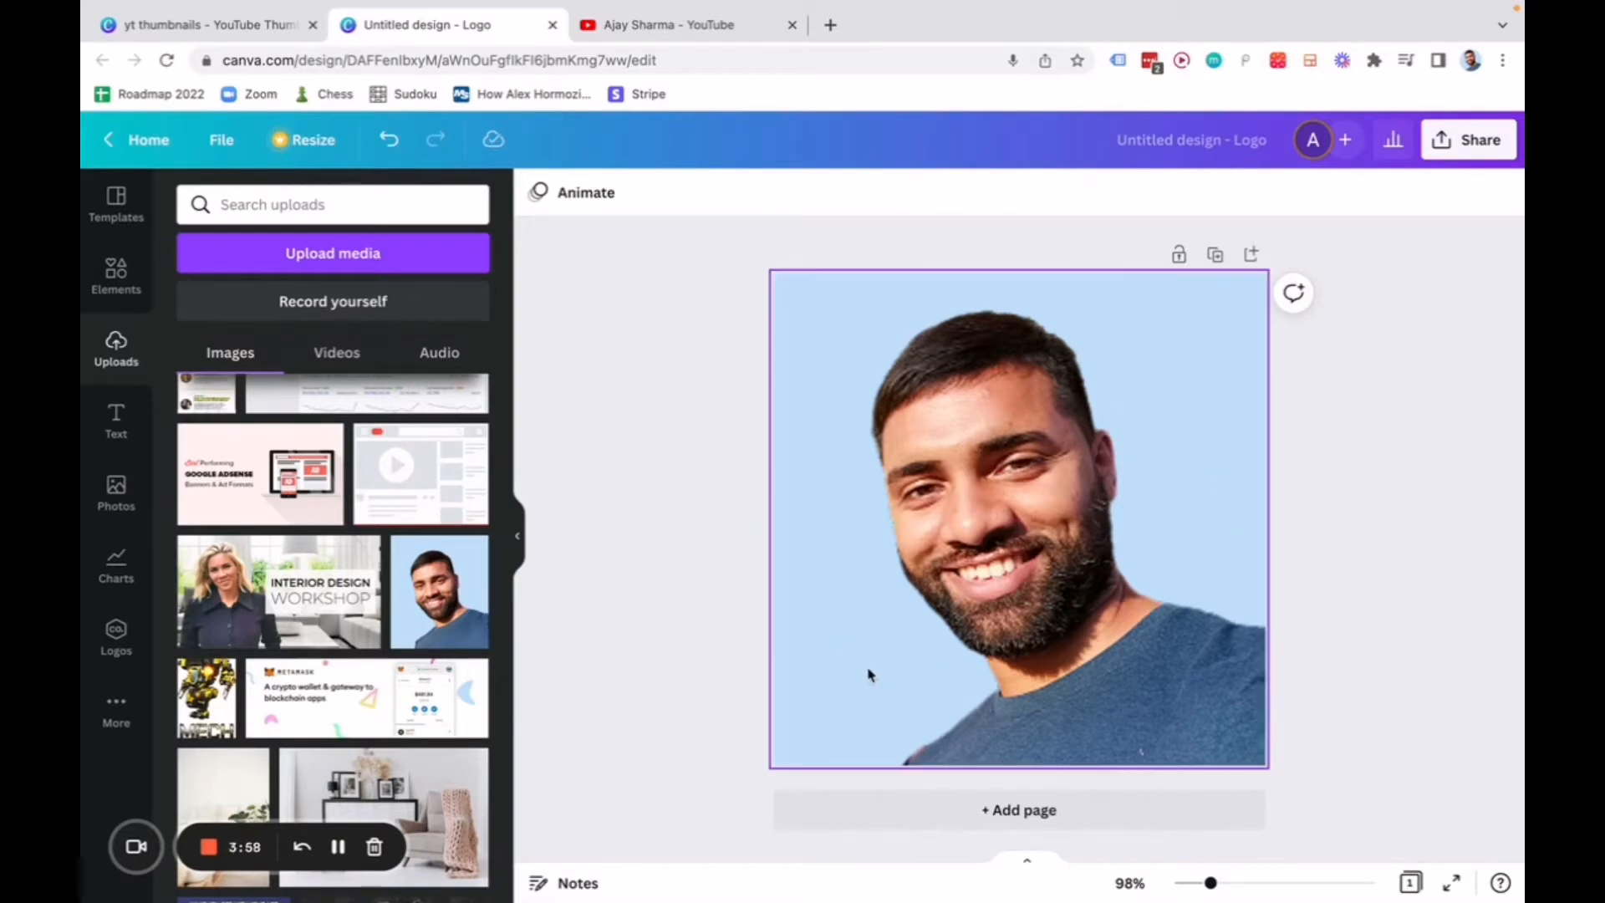
Remove the background from the portrait photo with the Background Remover effect and apply it.
click(1027, 476)
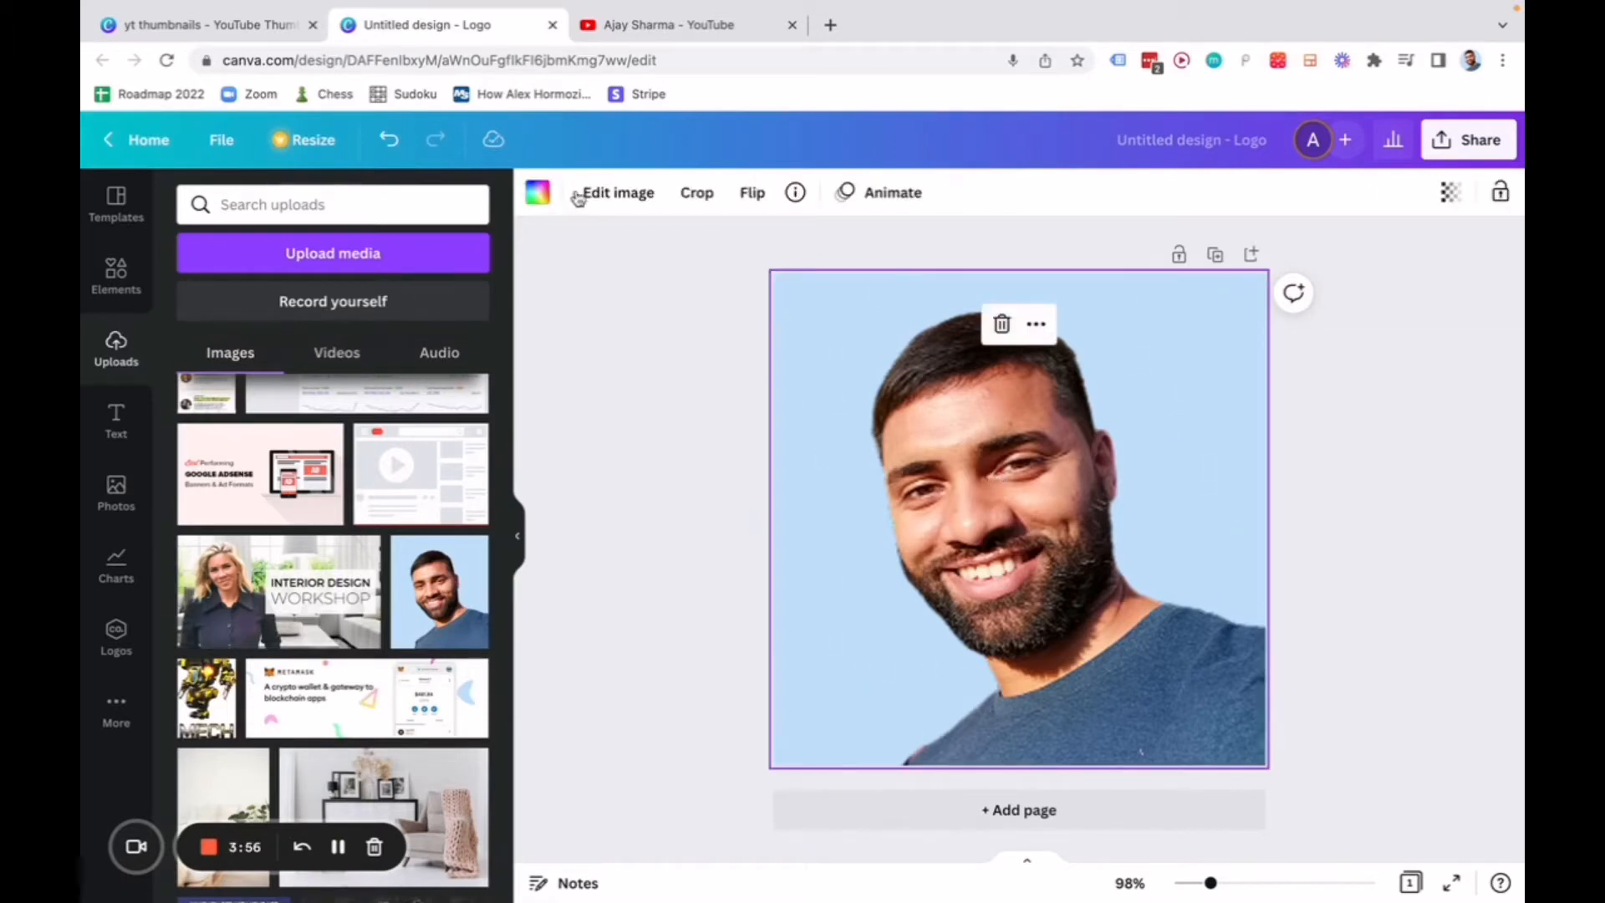
click(635, 201)
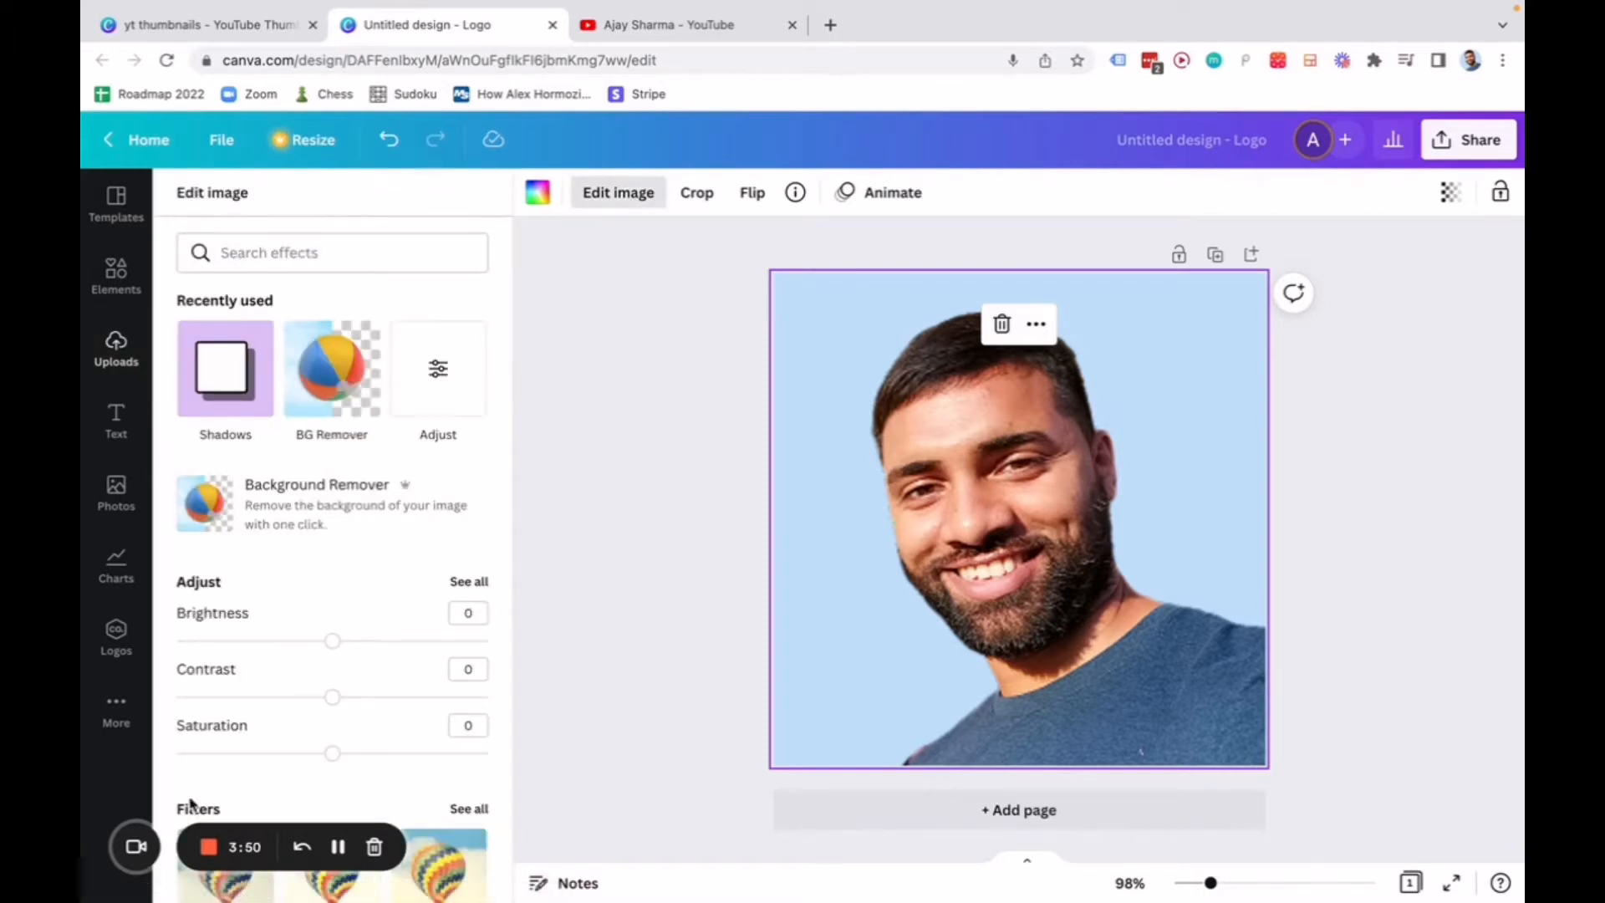
scroll(347, 466, down, 1)
scroll(315, 644, down, 15)
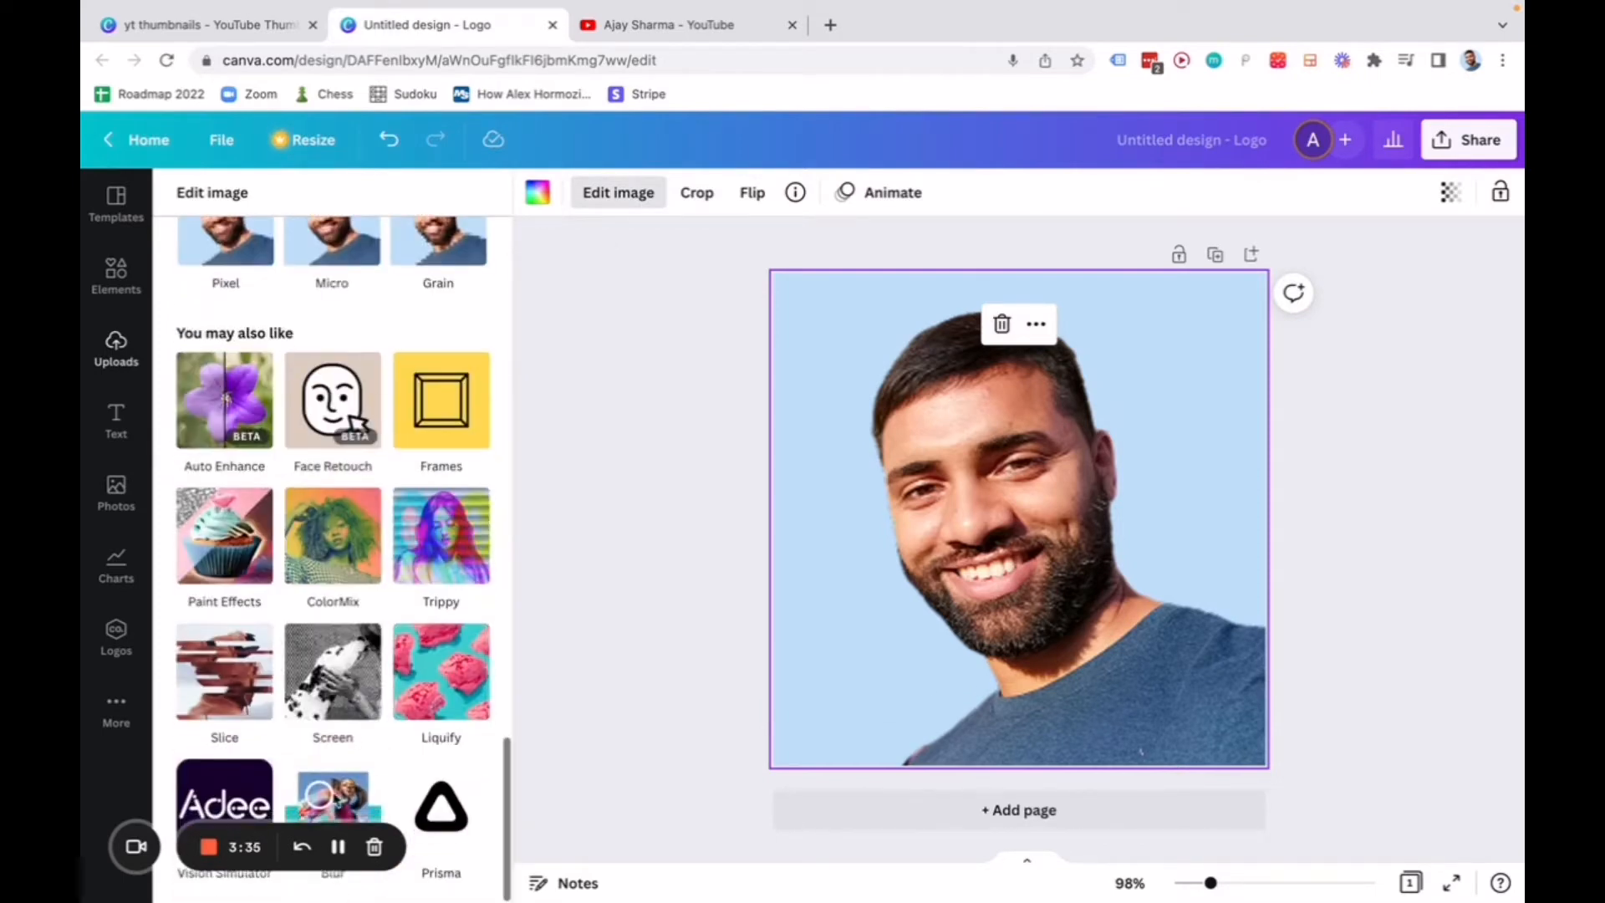
scroll(369, 678, up, 1)
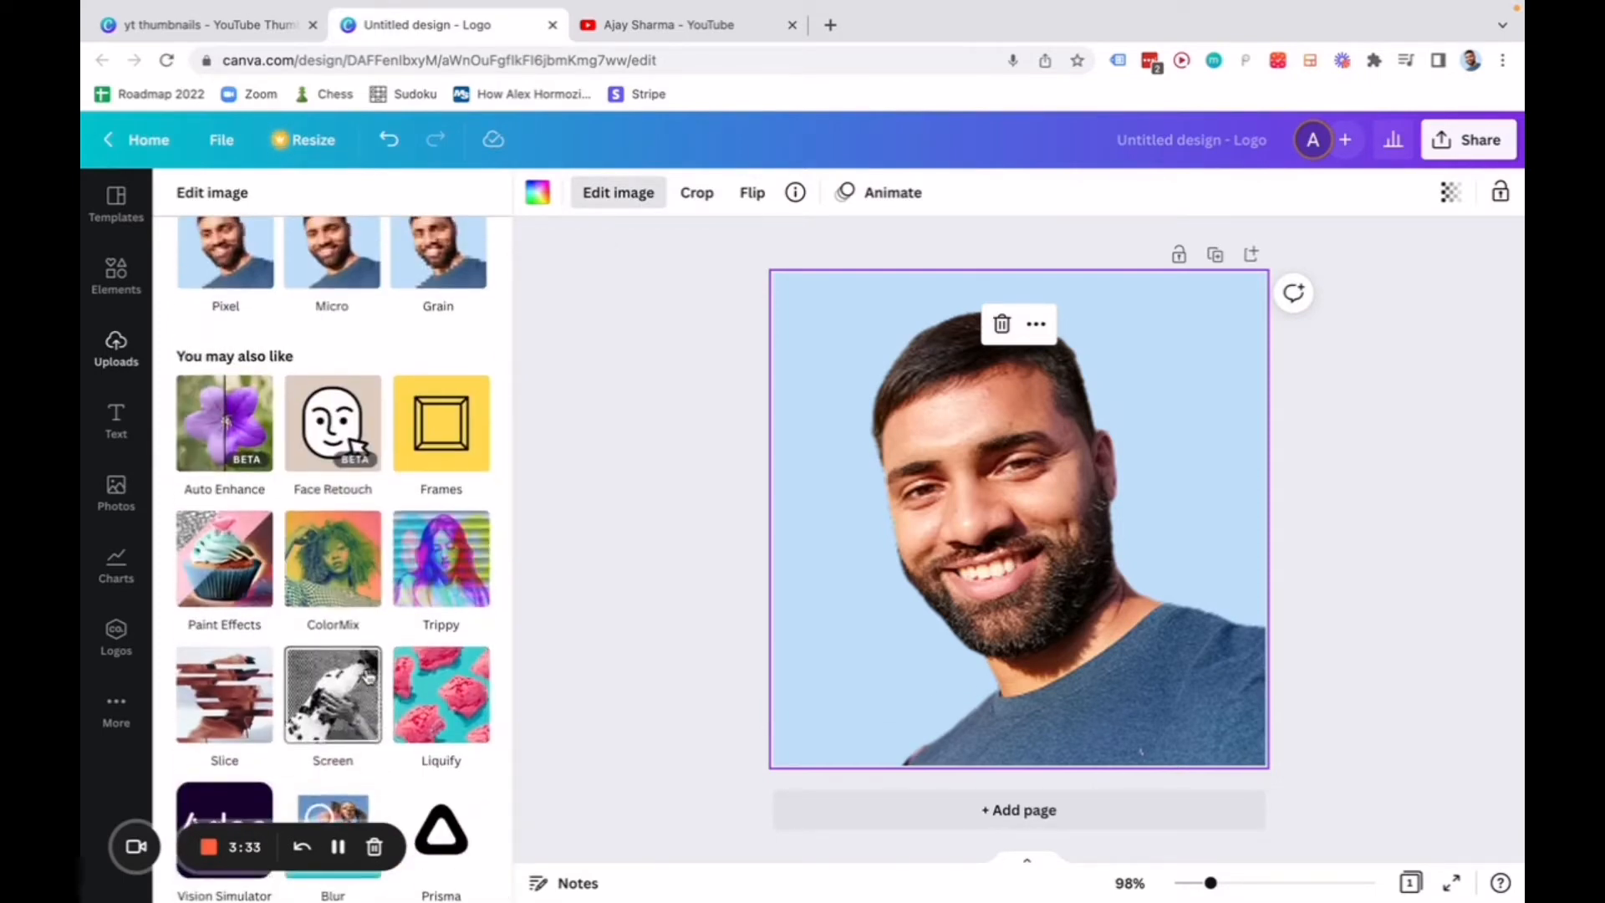
scroll(328, 610, up, 5)
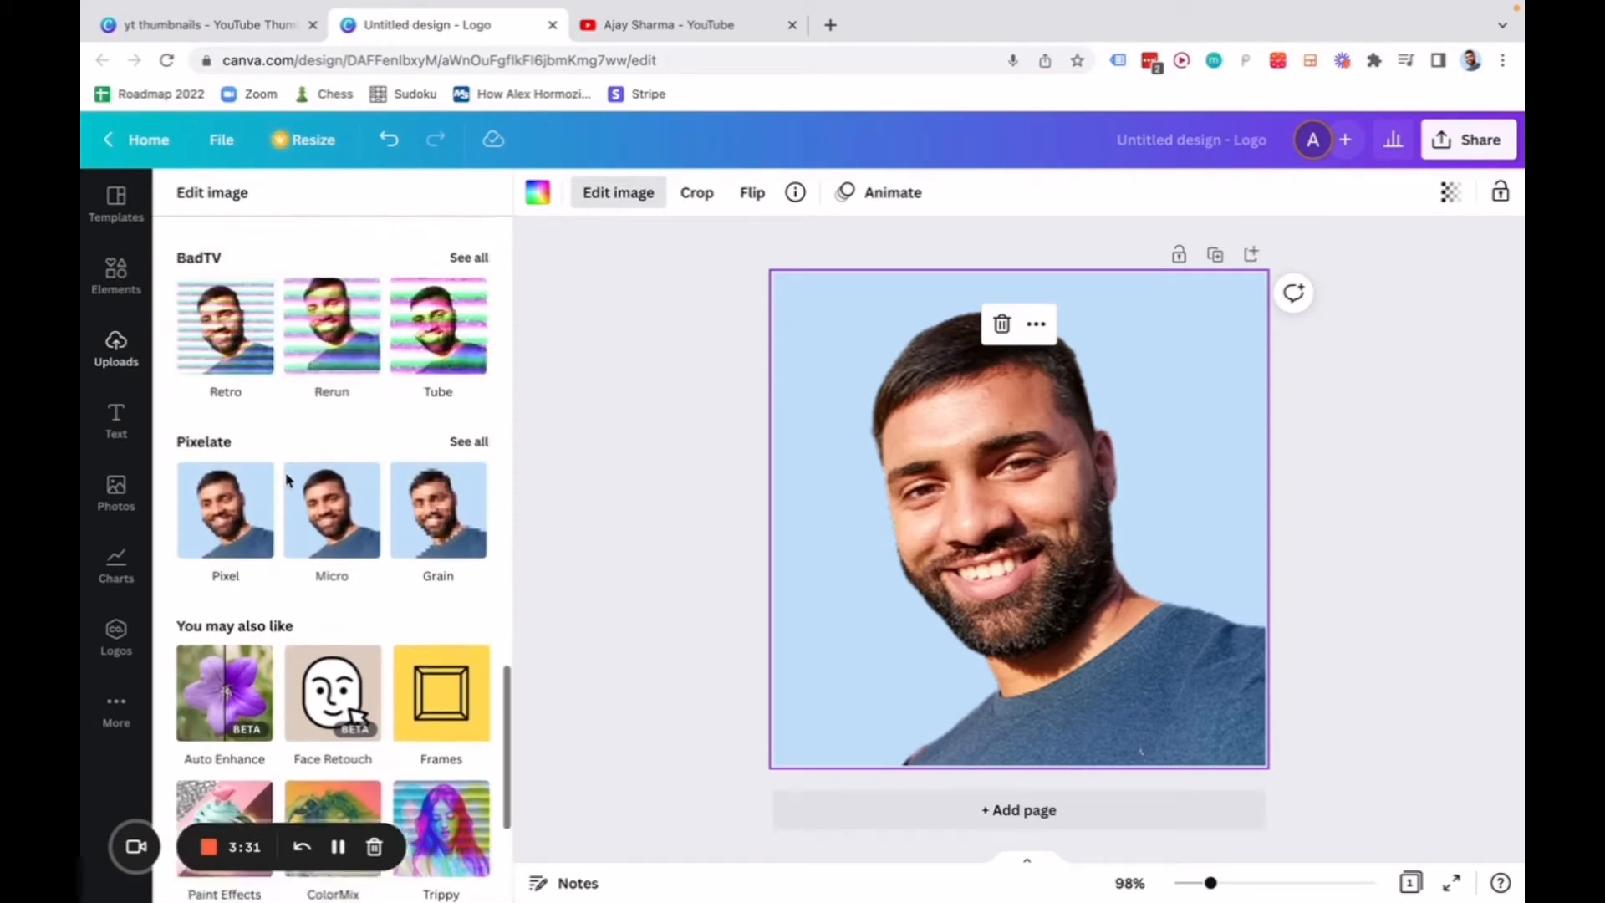
scroll(334, 473, up, 10)
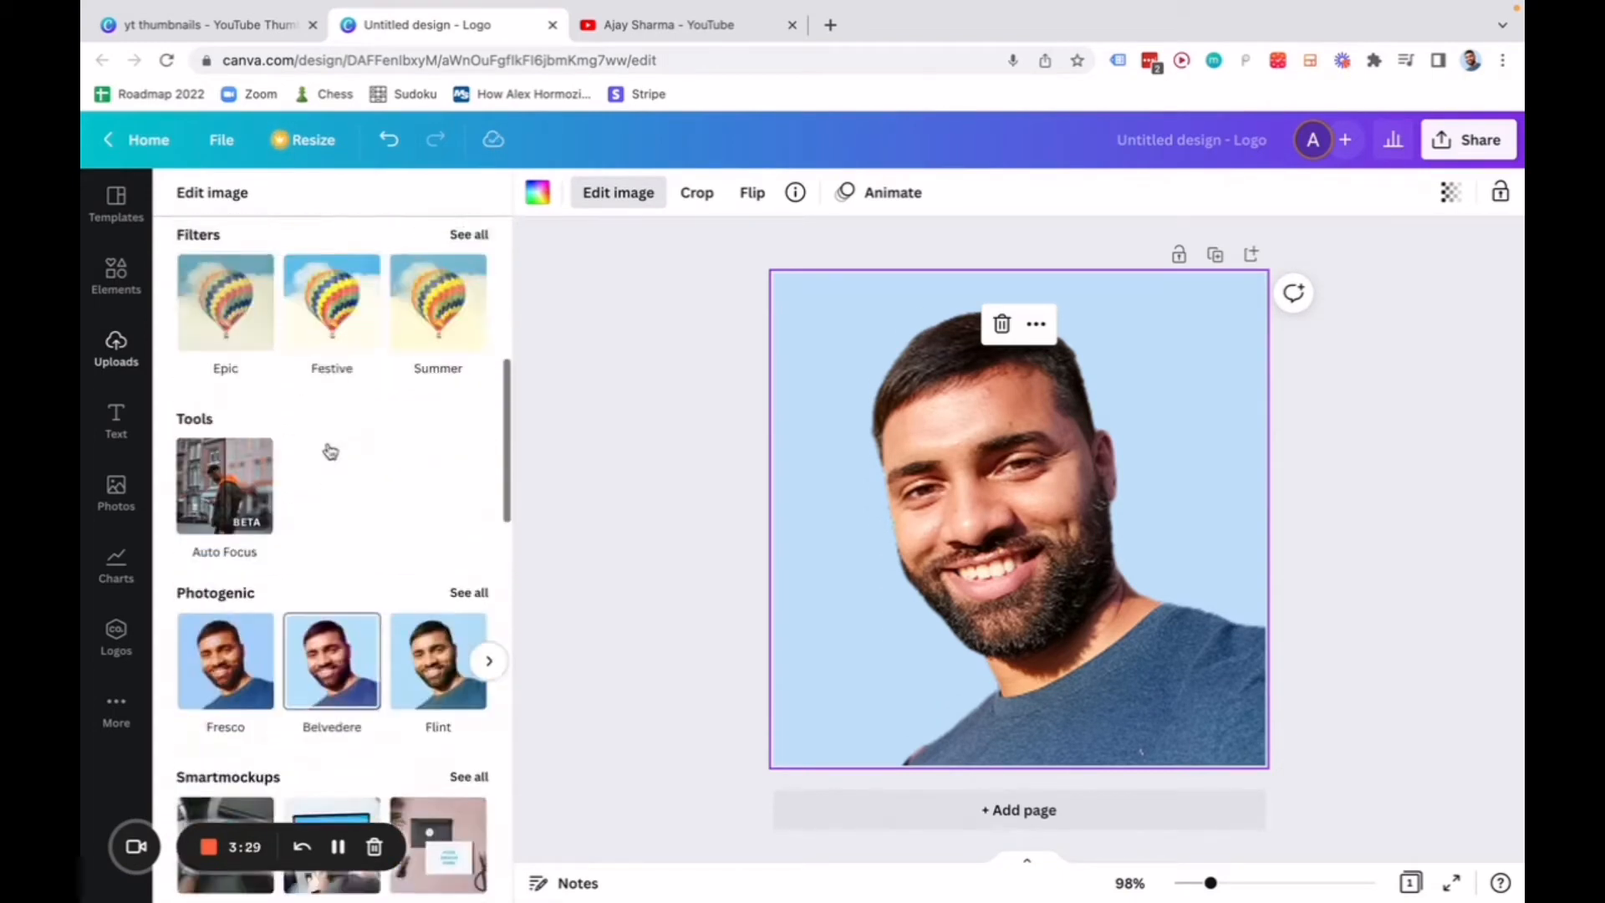
scroll(332, 477, up, 2)
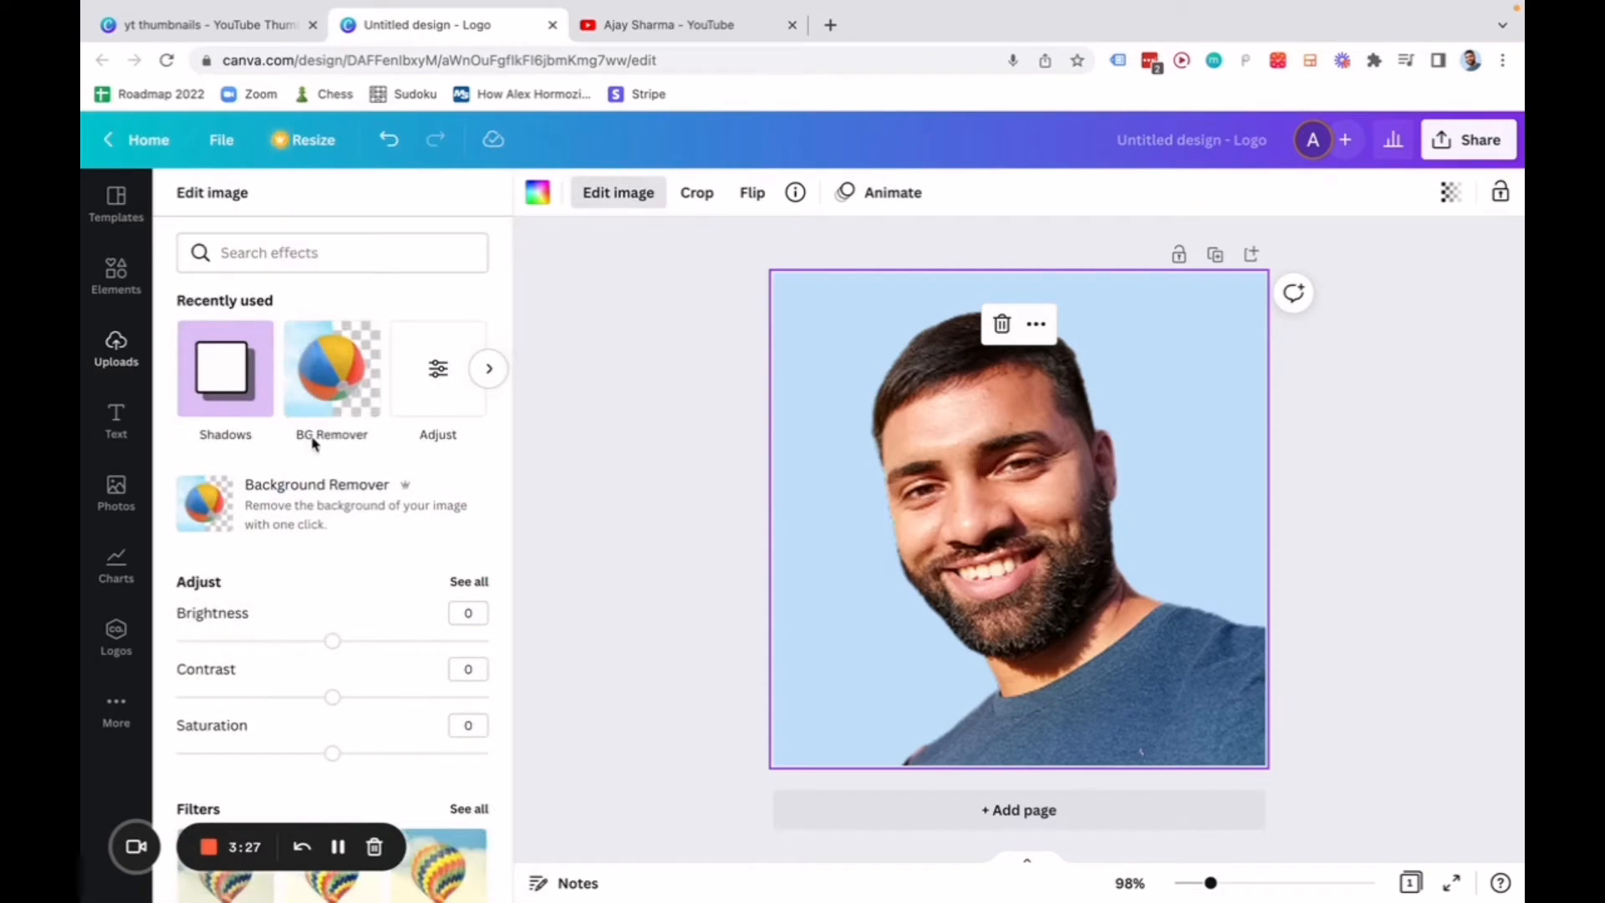
click(335, 436)
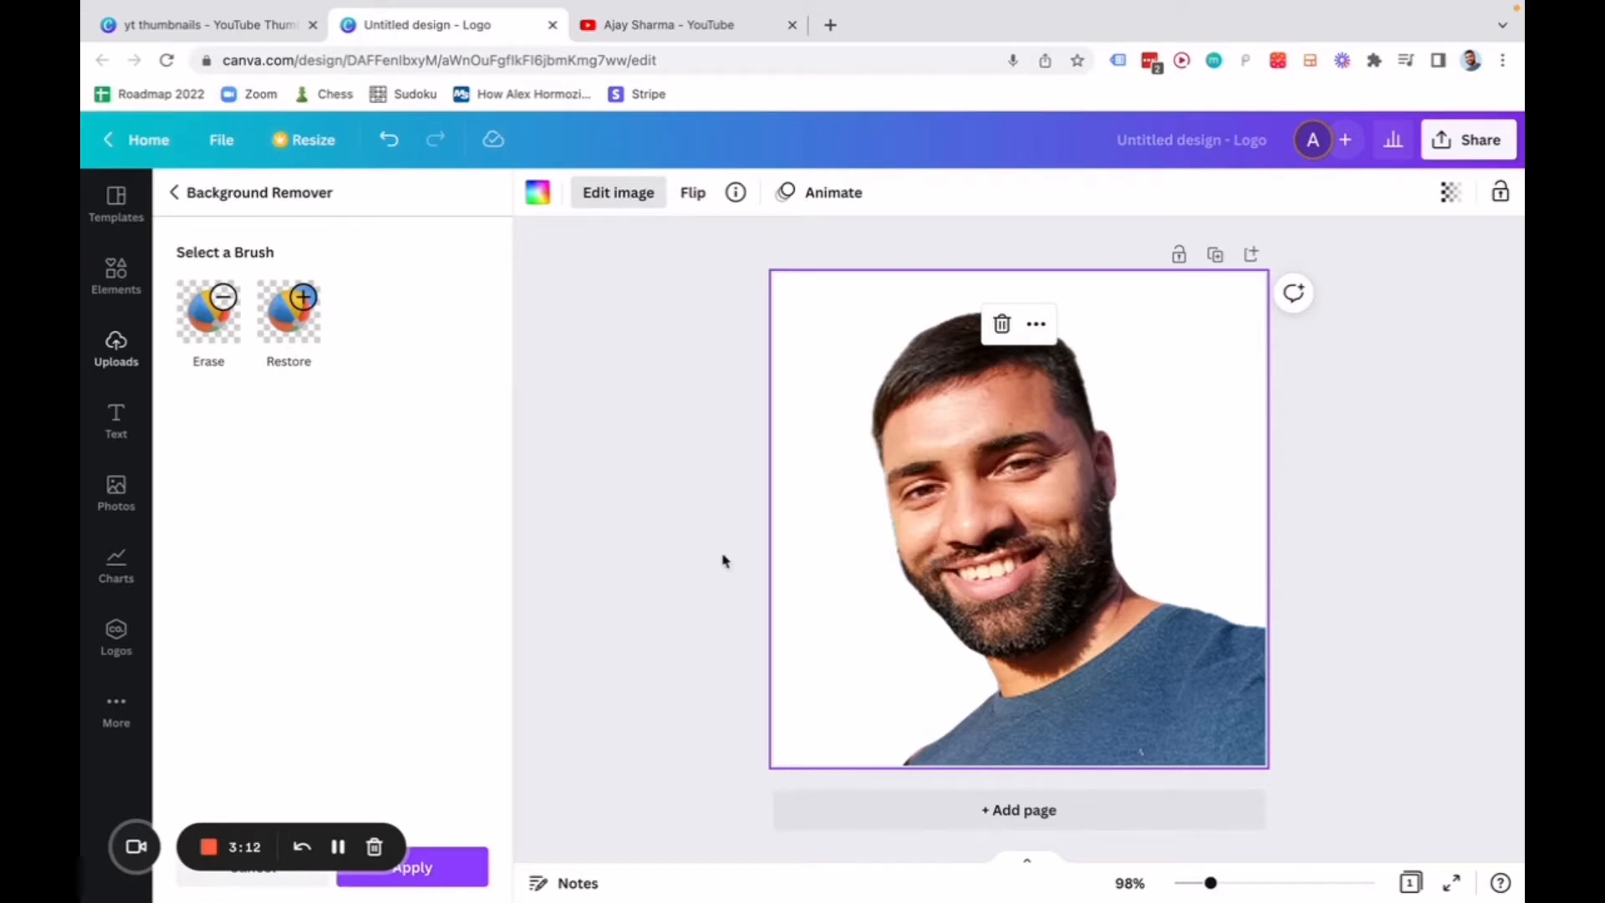
click(449, 876)
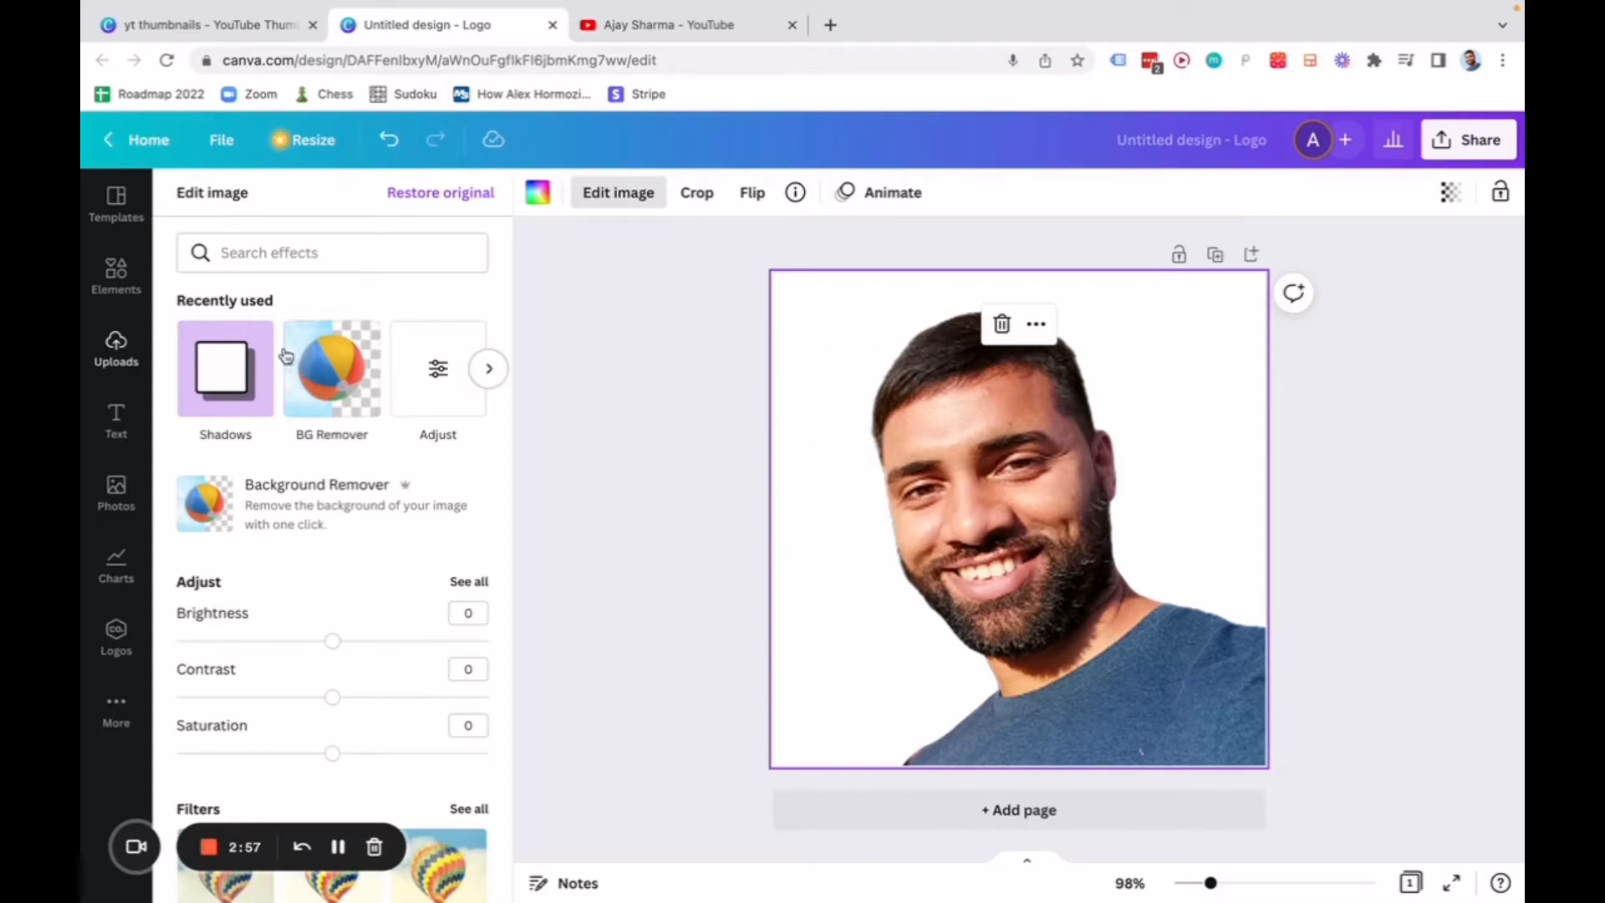
Add the Glow shadow effect to the cut-out portrait.
scroll(411, 755, down, 1)
scroll(410, 755, down, 10)
scroll(410, 755, up, 11)
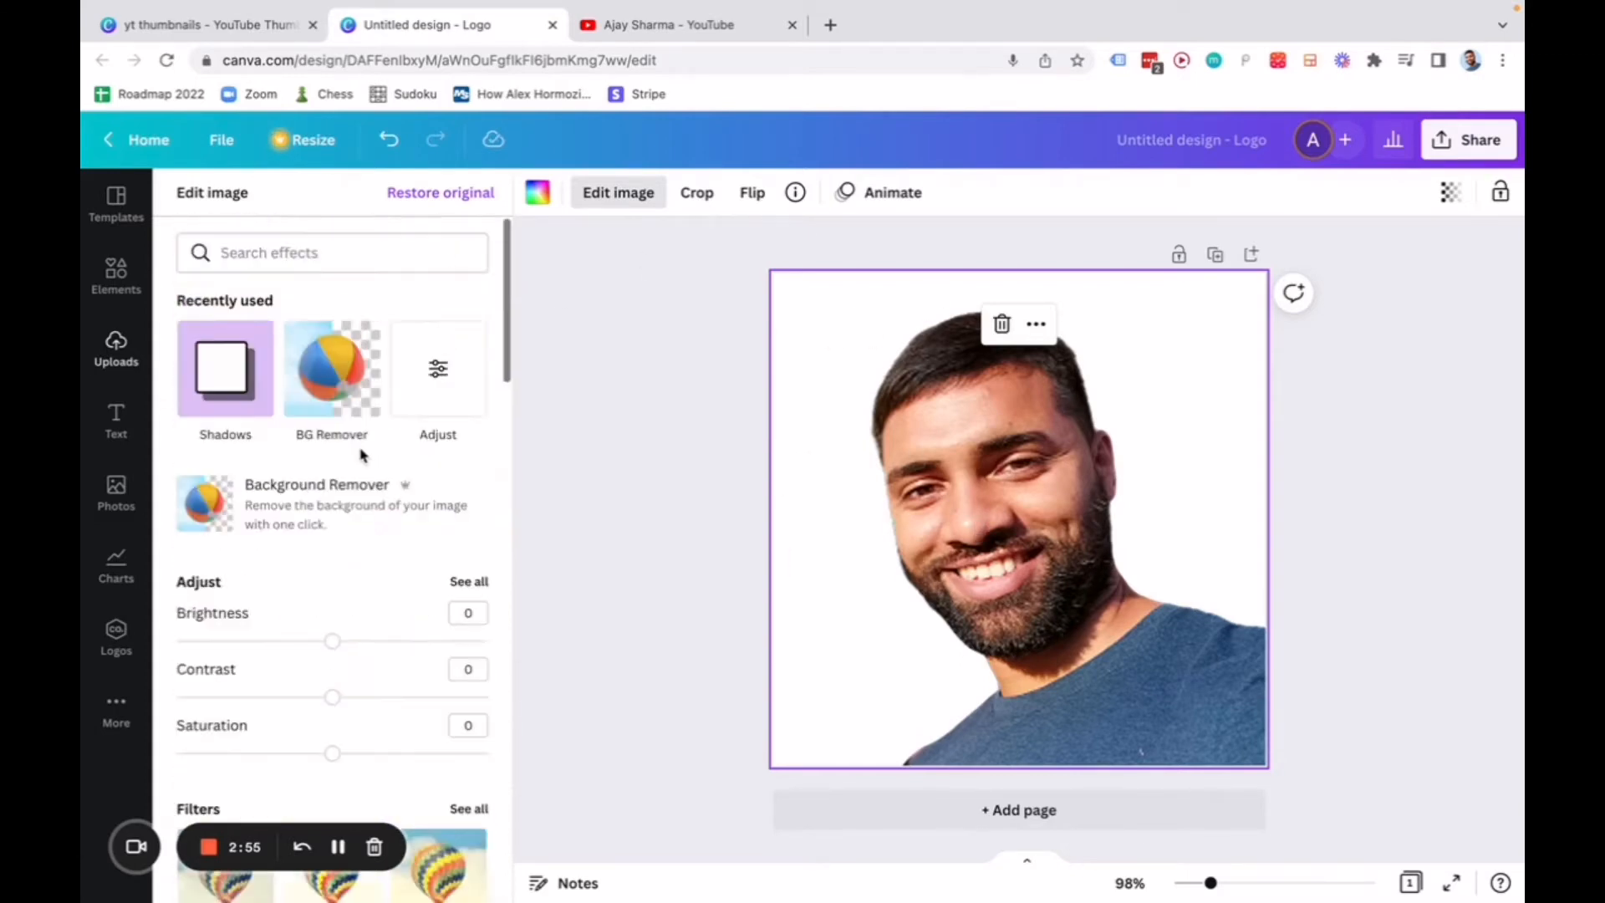
scroll(217, 364, down, 12)
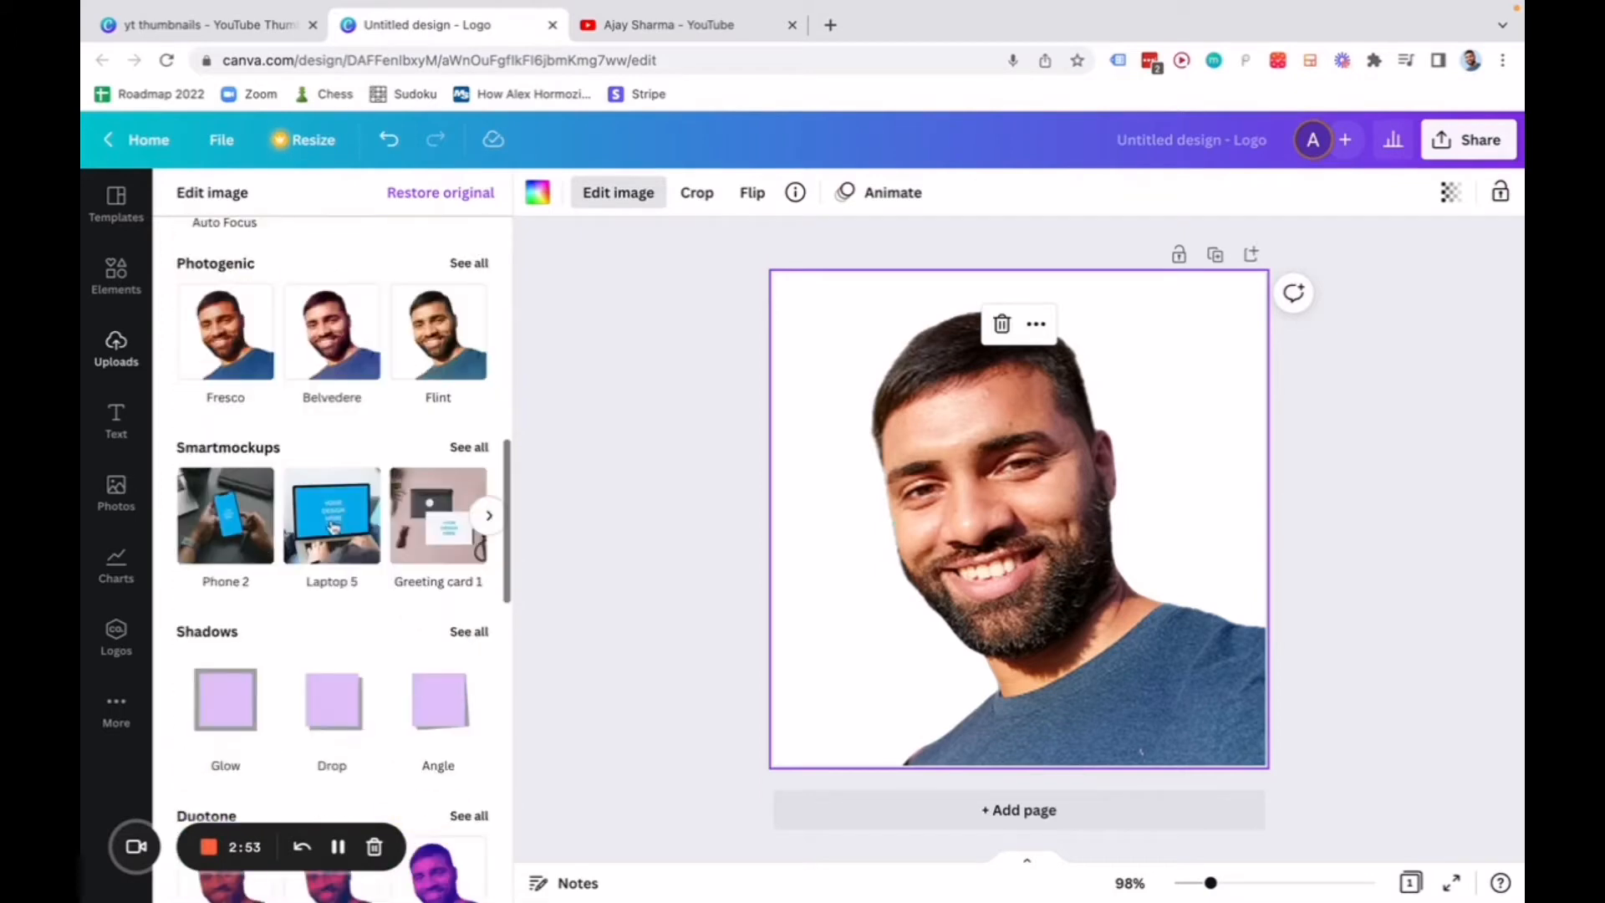
scroll(341, 652, down, 3)
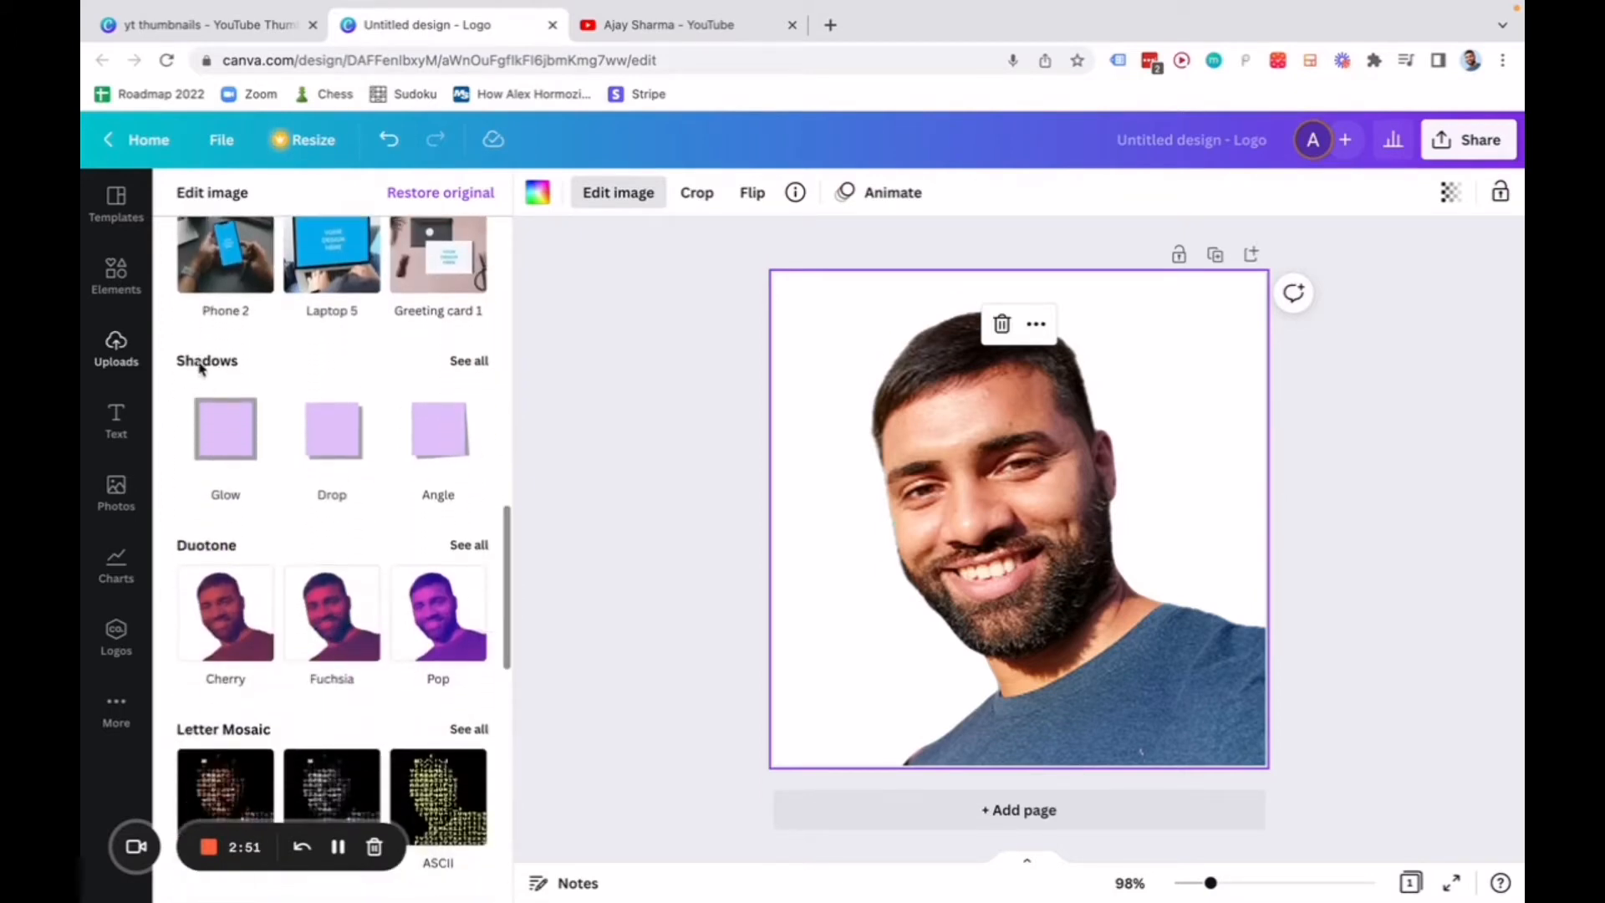
scroll(348, 430, down, 3)
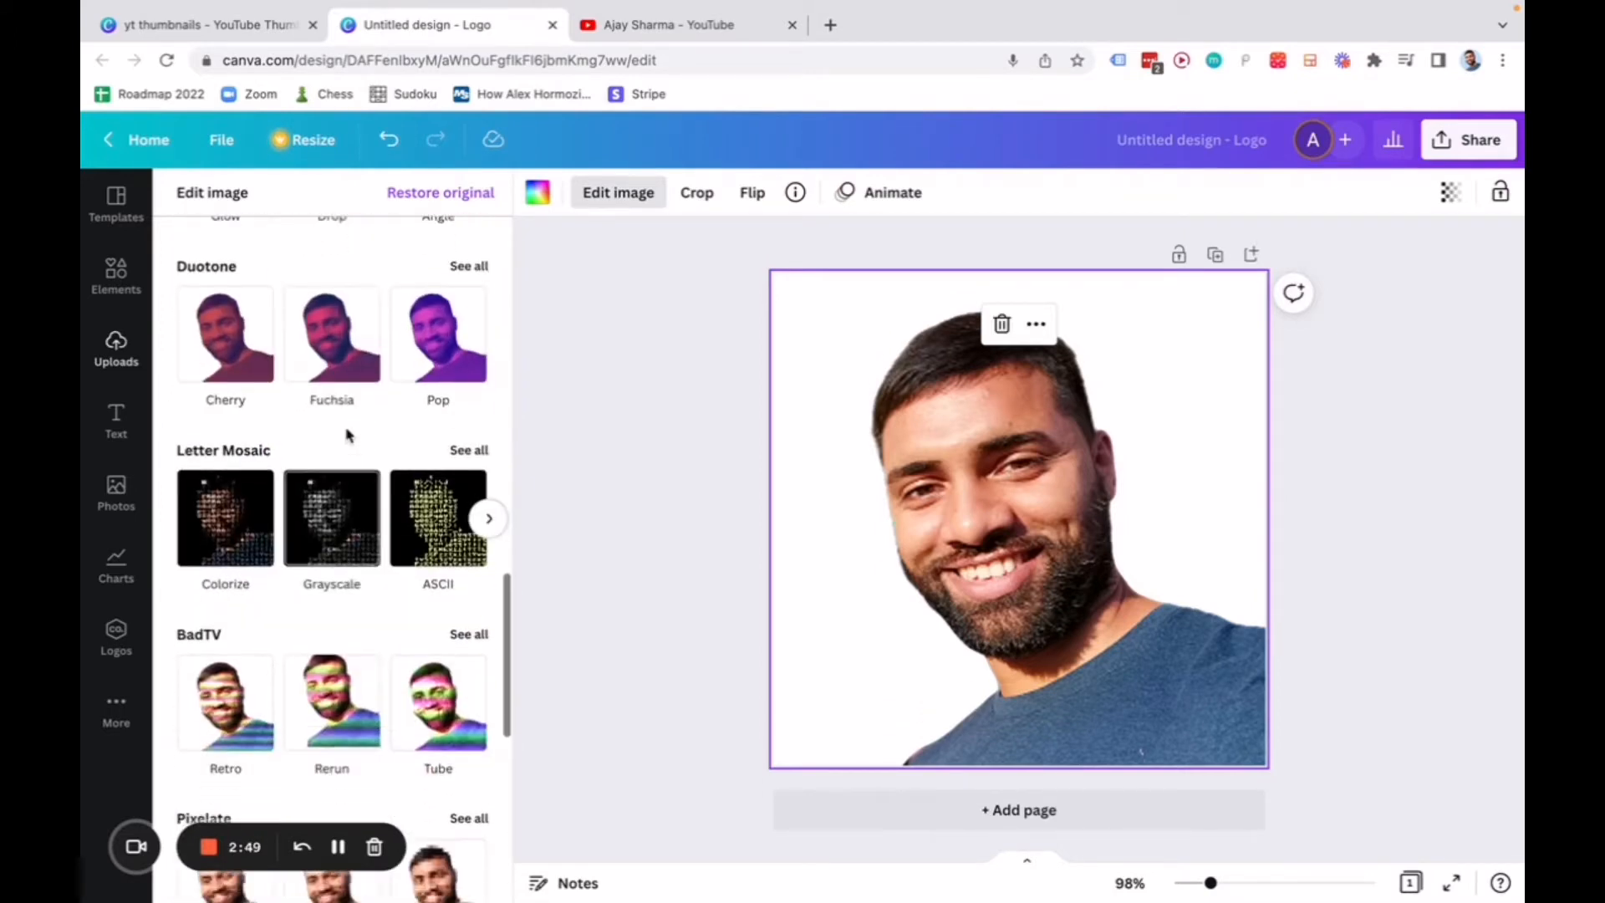
scroll(334, 425, up, 8)
scroll(226, 368, up, 12)
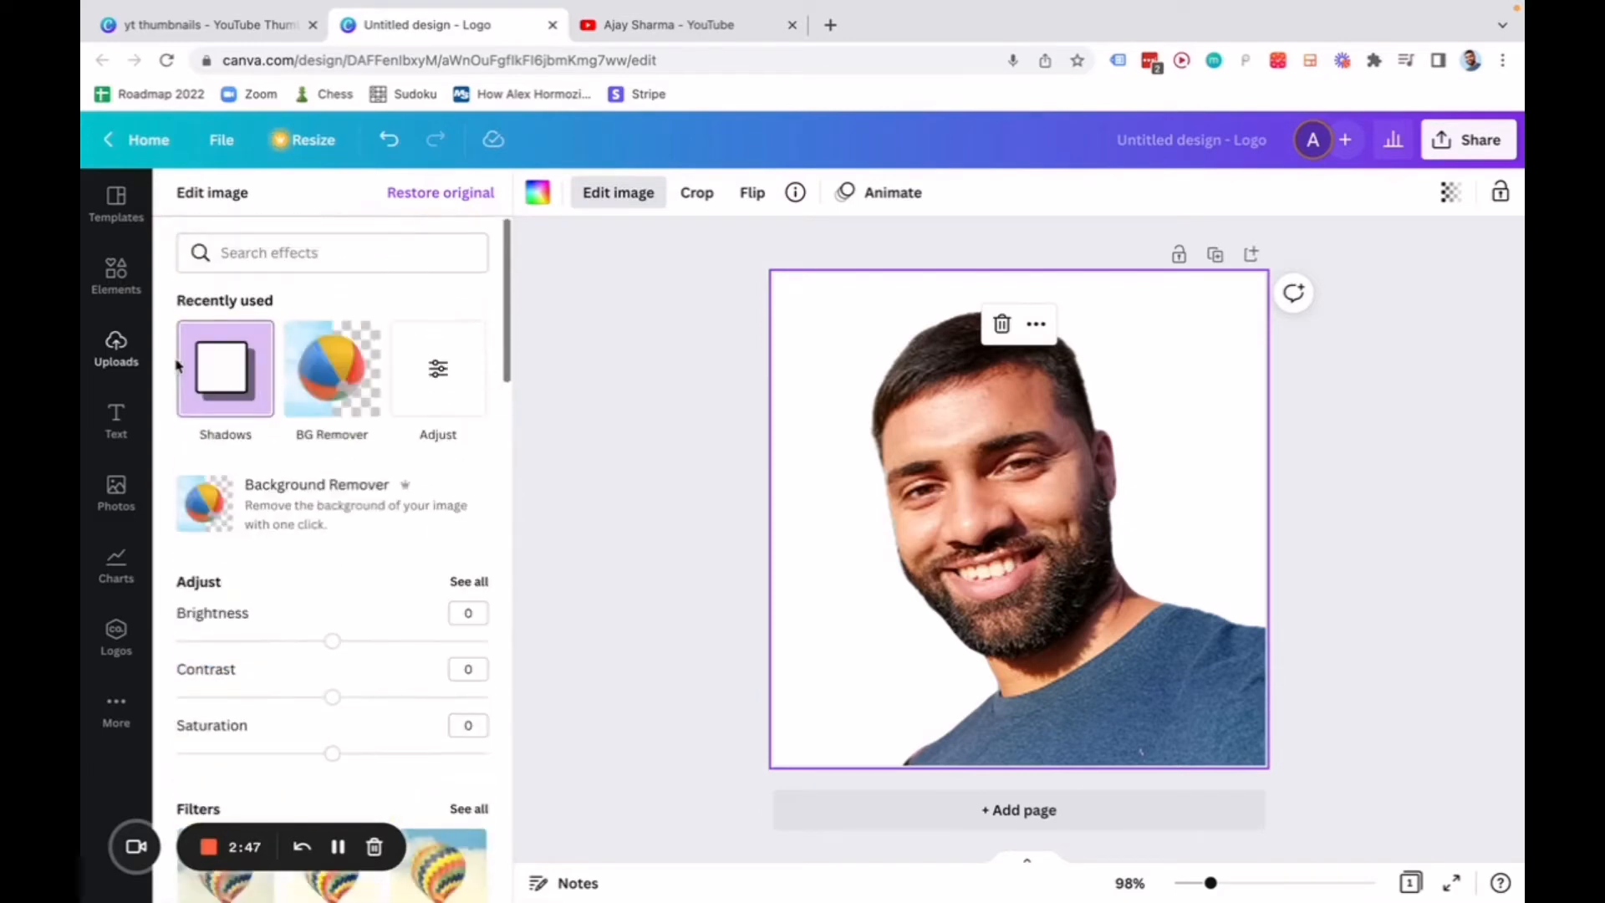
click(226, 376)
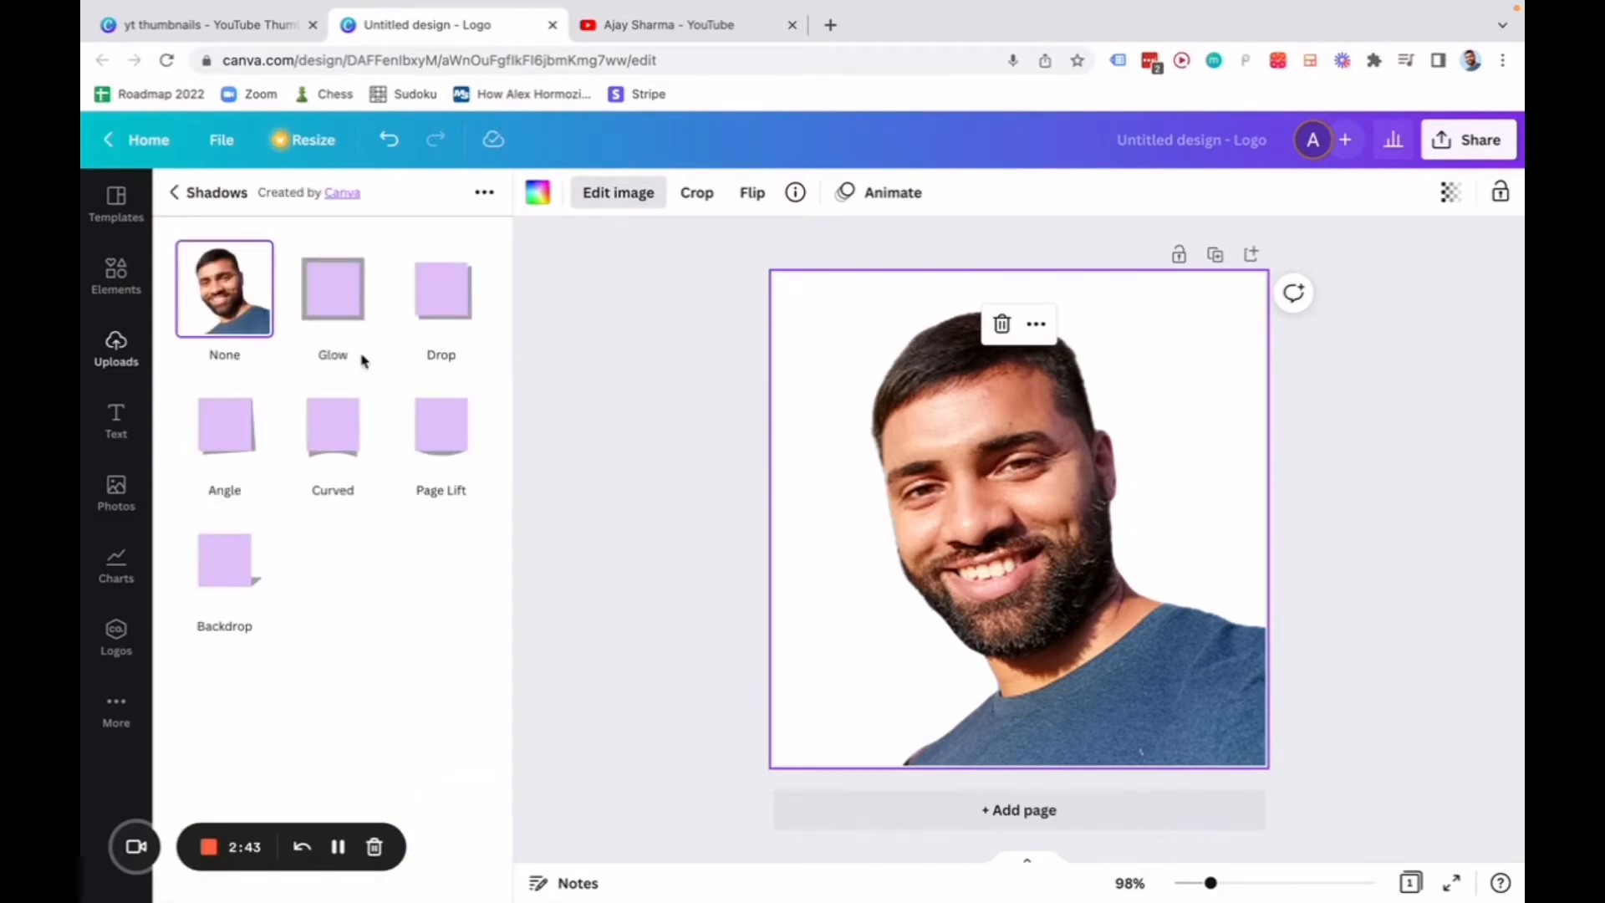
click(333, 306)
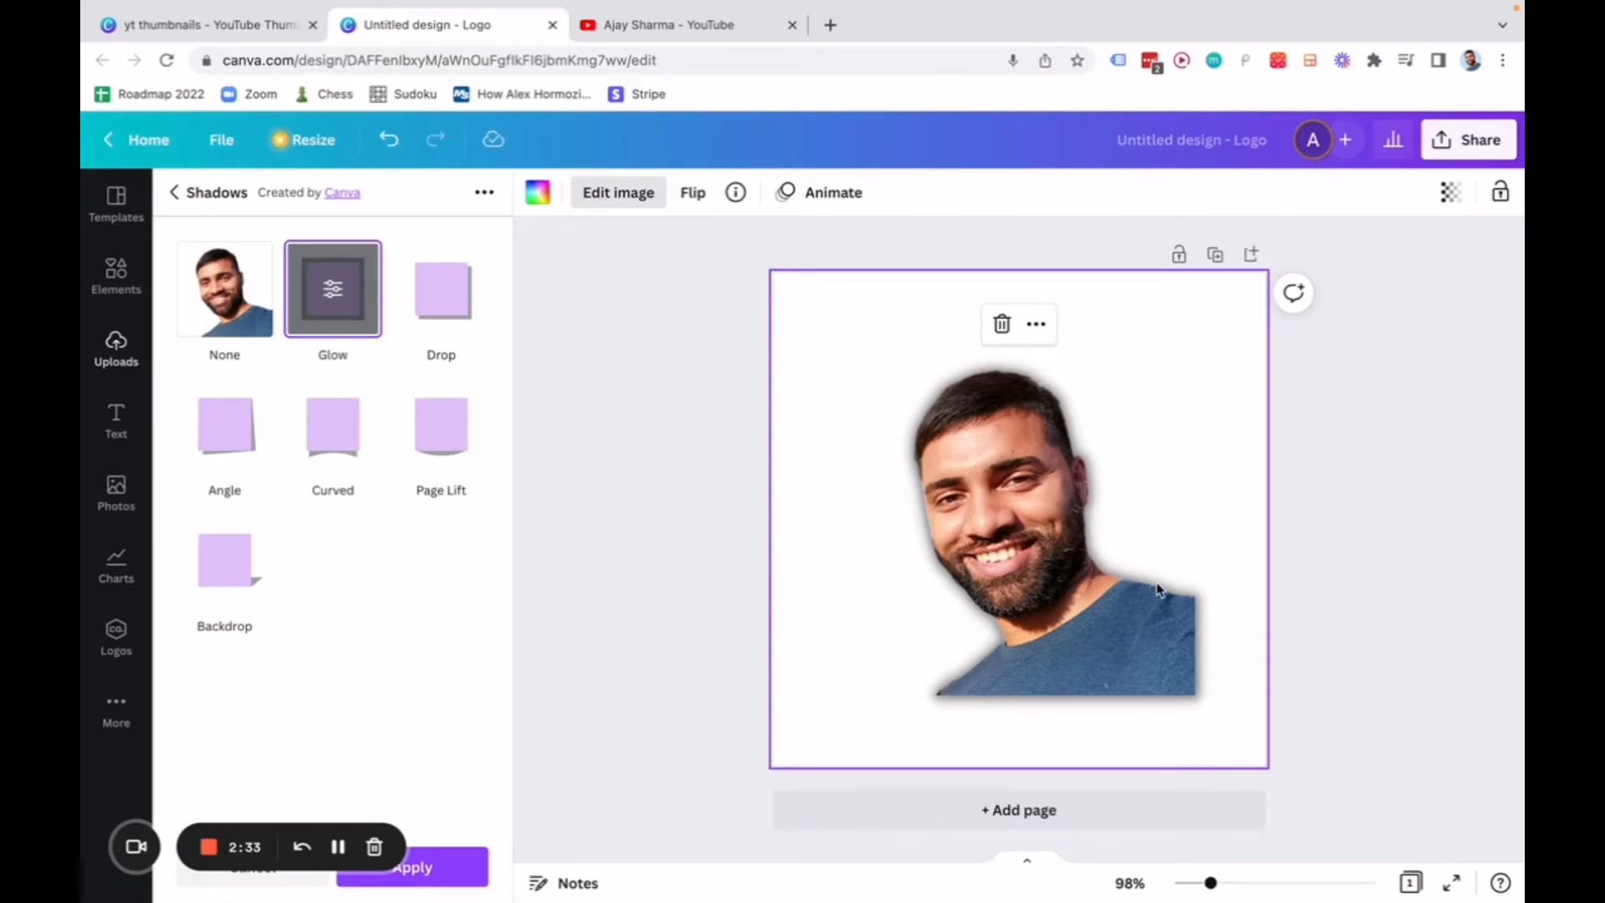
Set the glow's blur to 0 and its transparency to 100 for a solid outline.
click(335, 294)
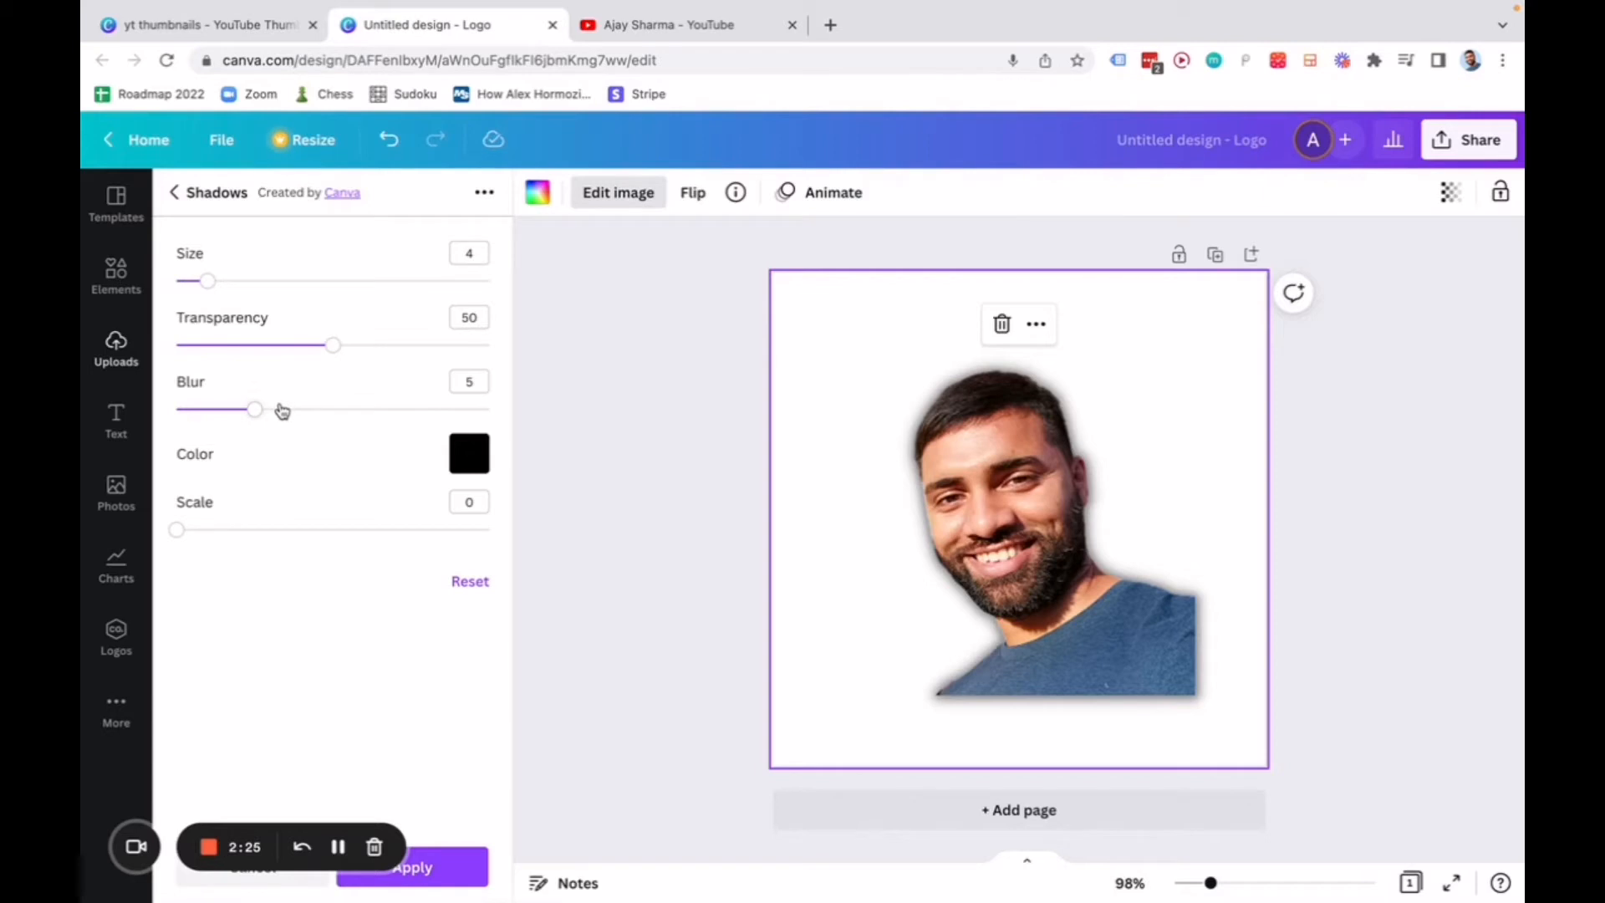
drag(259, 410, 179, 418)
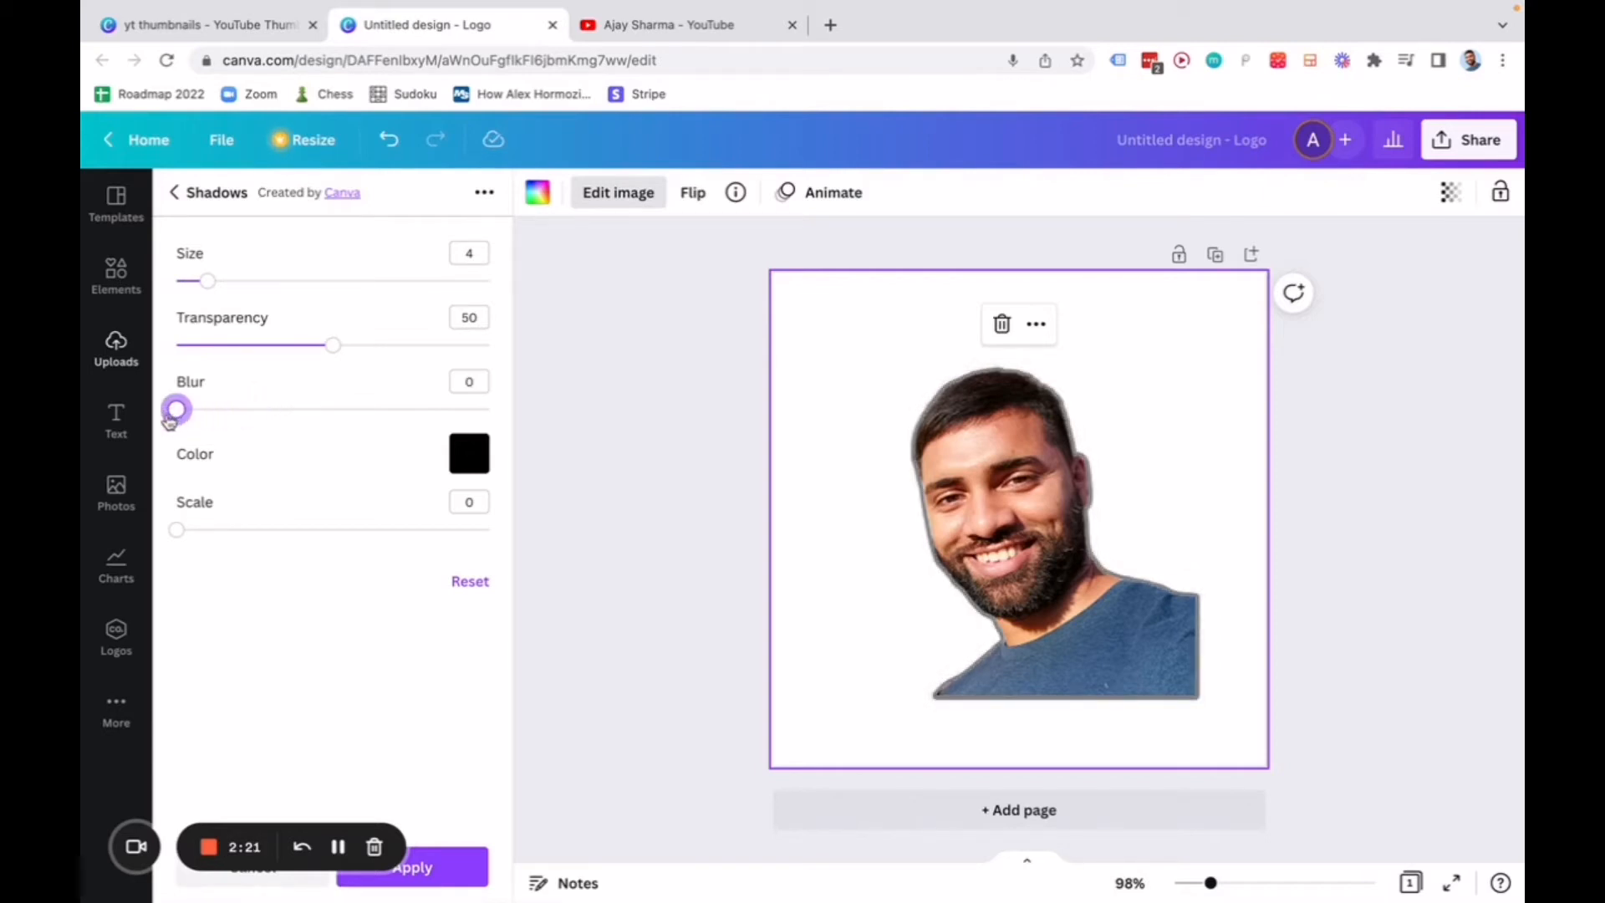
drag(331, 345, 505, 372)
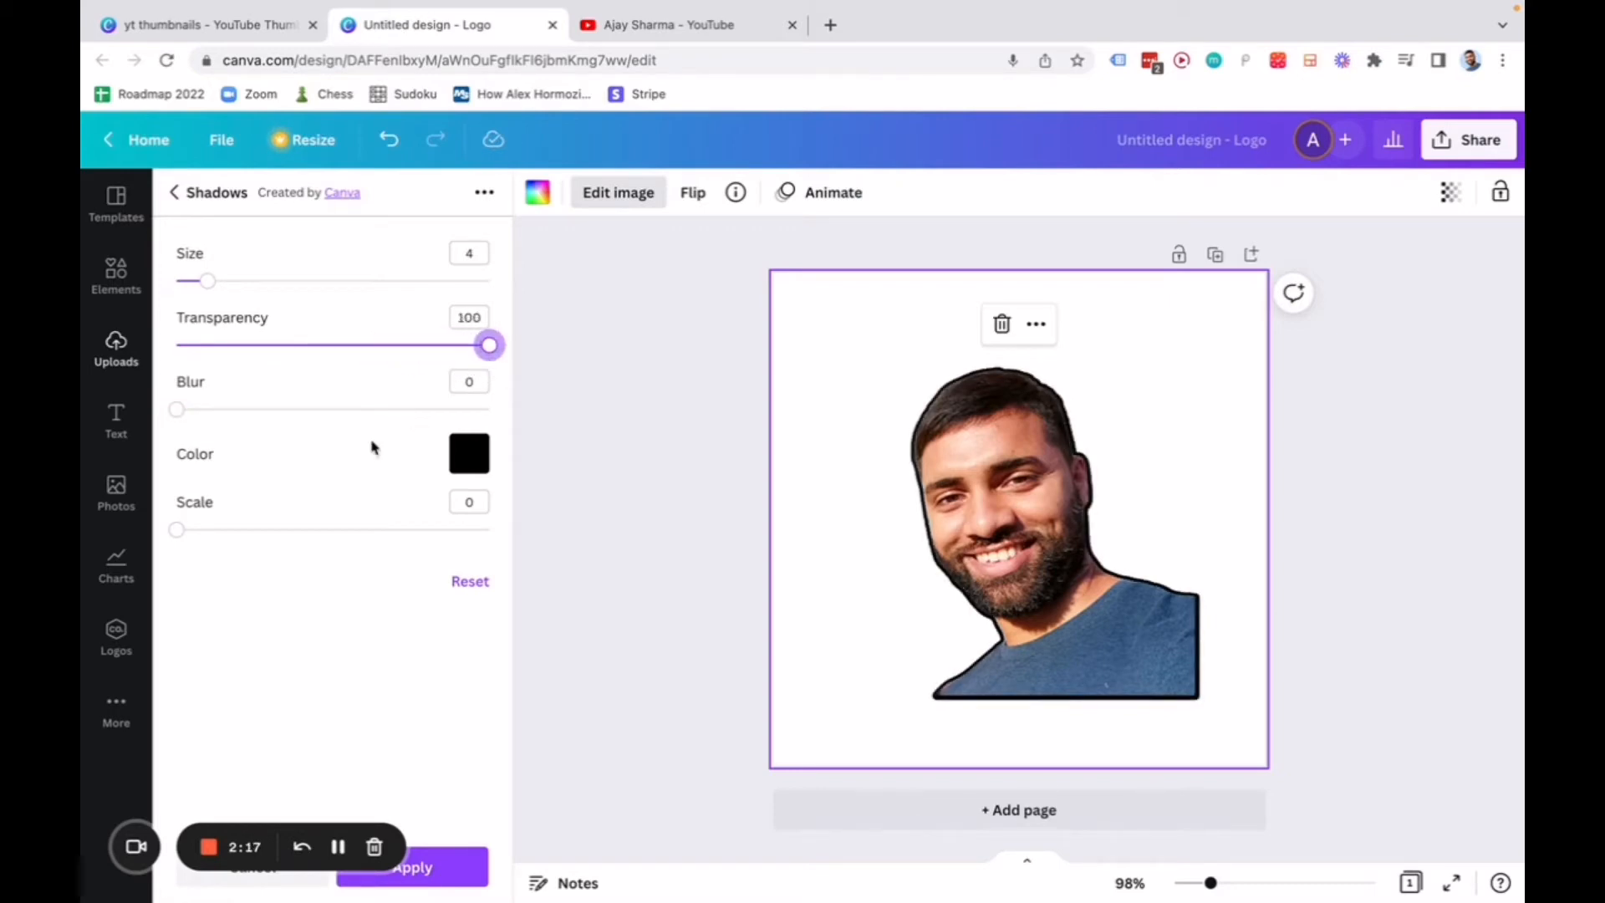
Try several default colours for the portrait's outline, settle on lime green, and increase the outline size slightly.
click(471, 455)
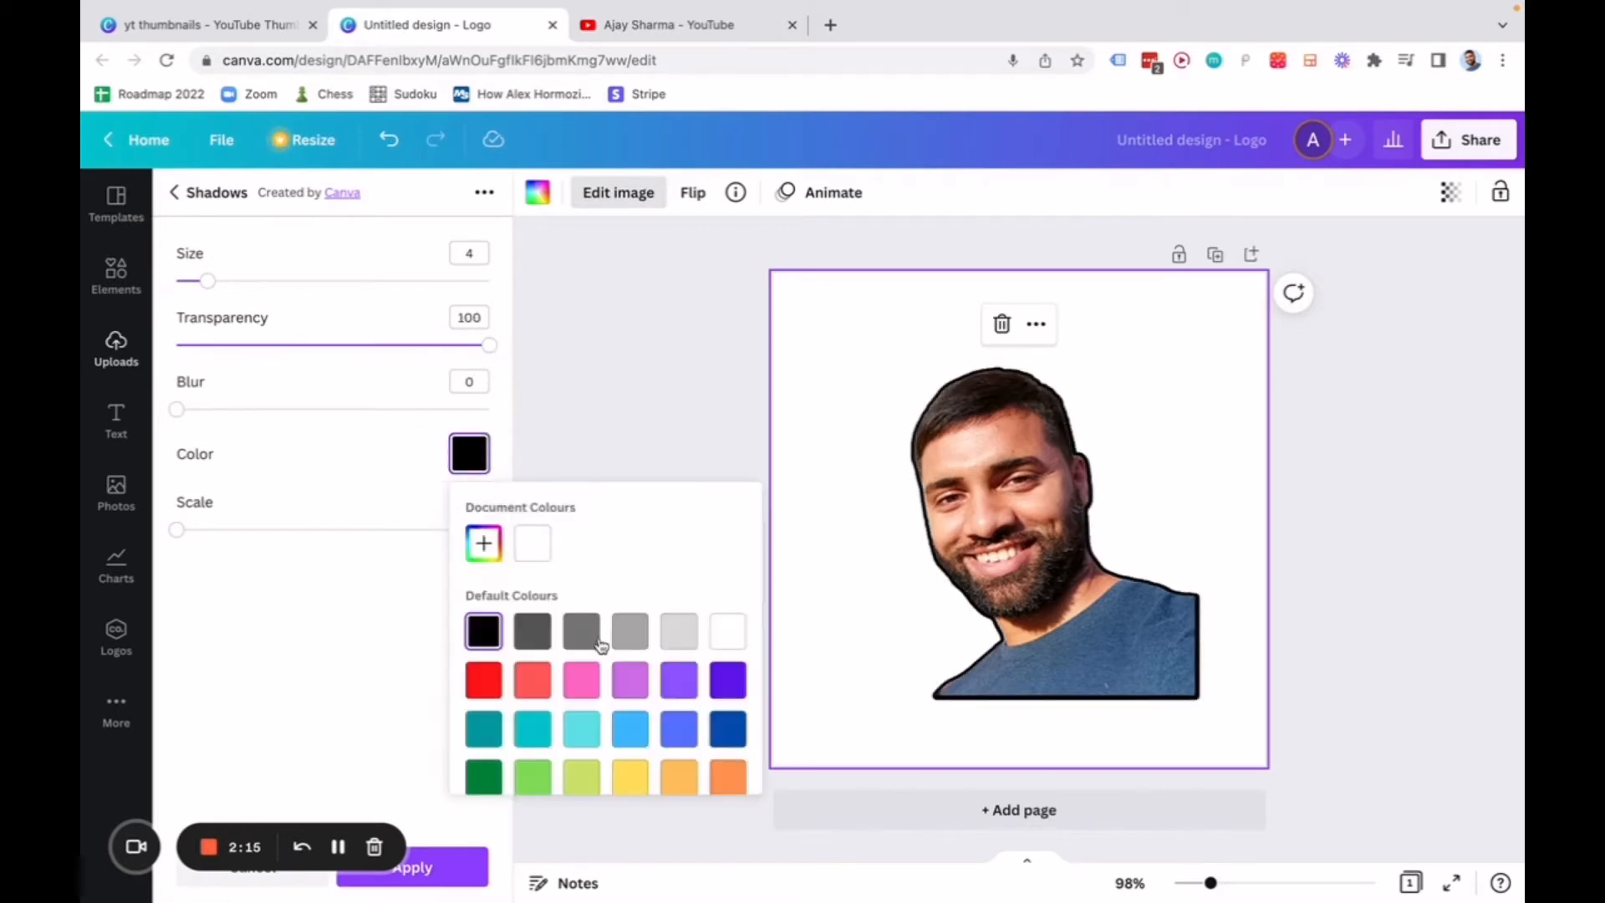
click(630, 783)
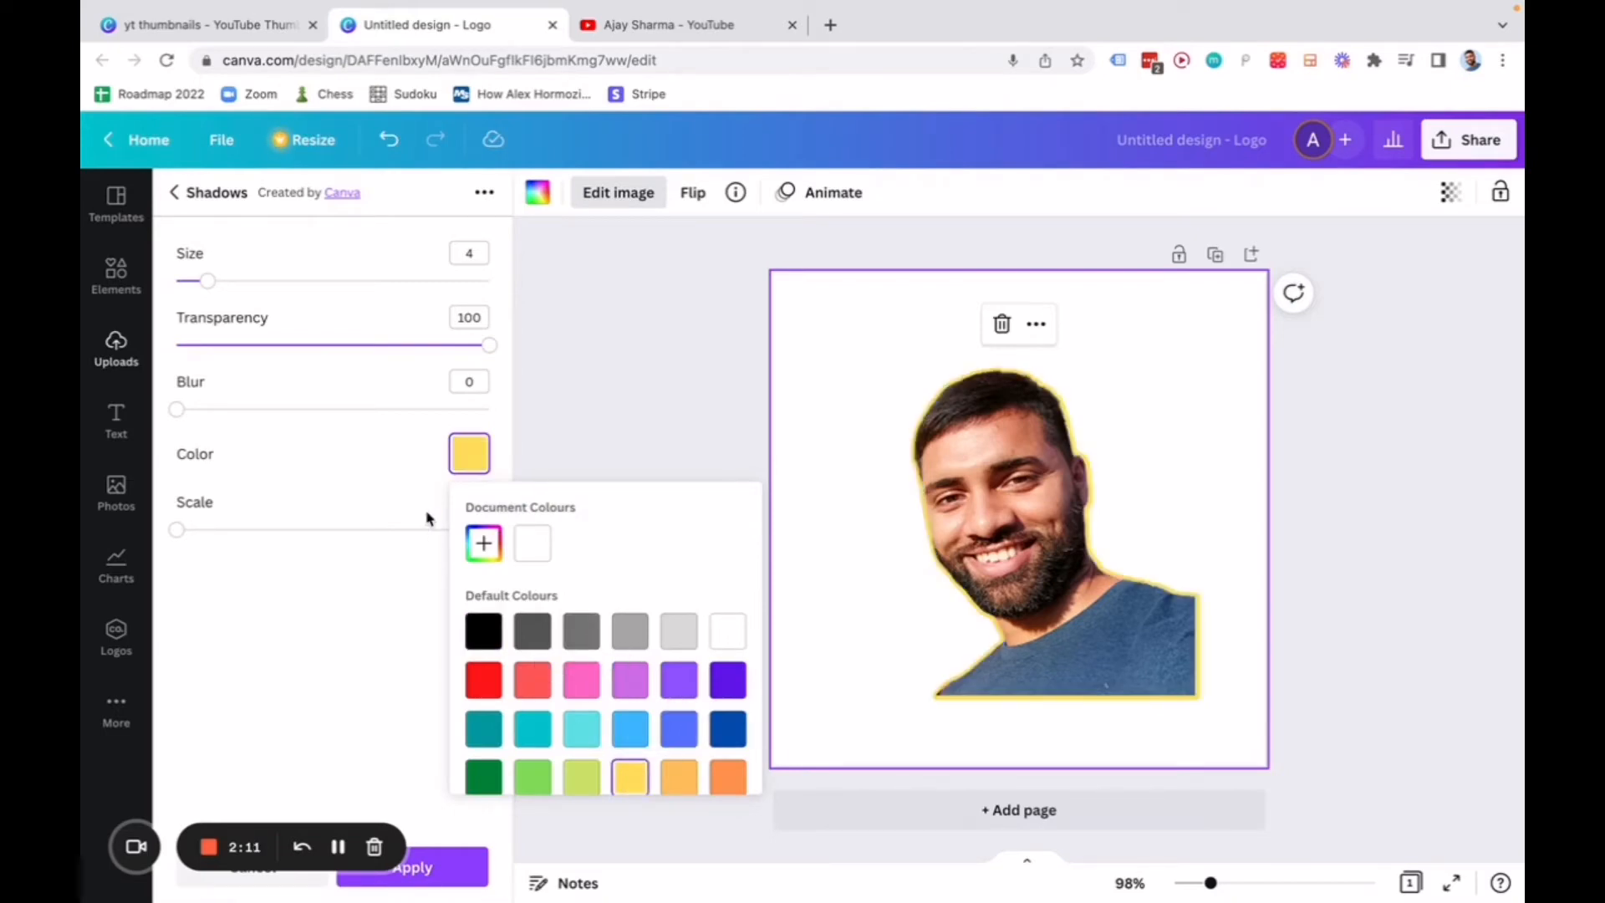
click(493, 680)
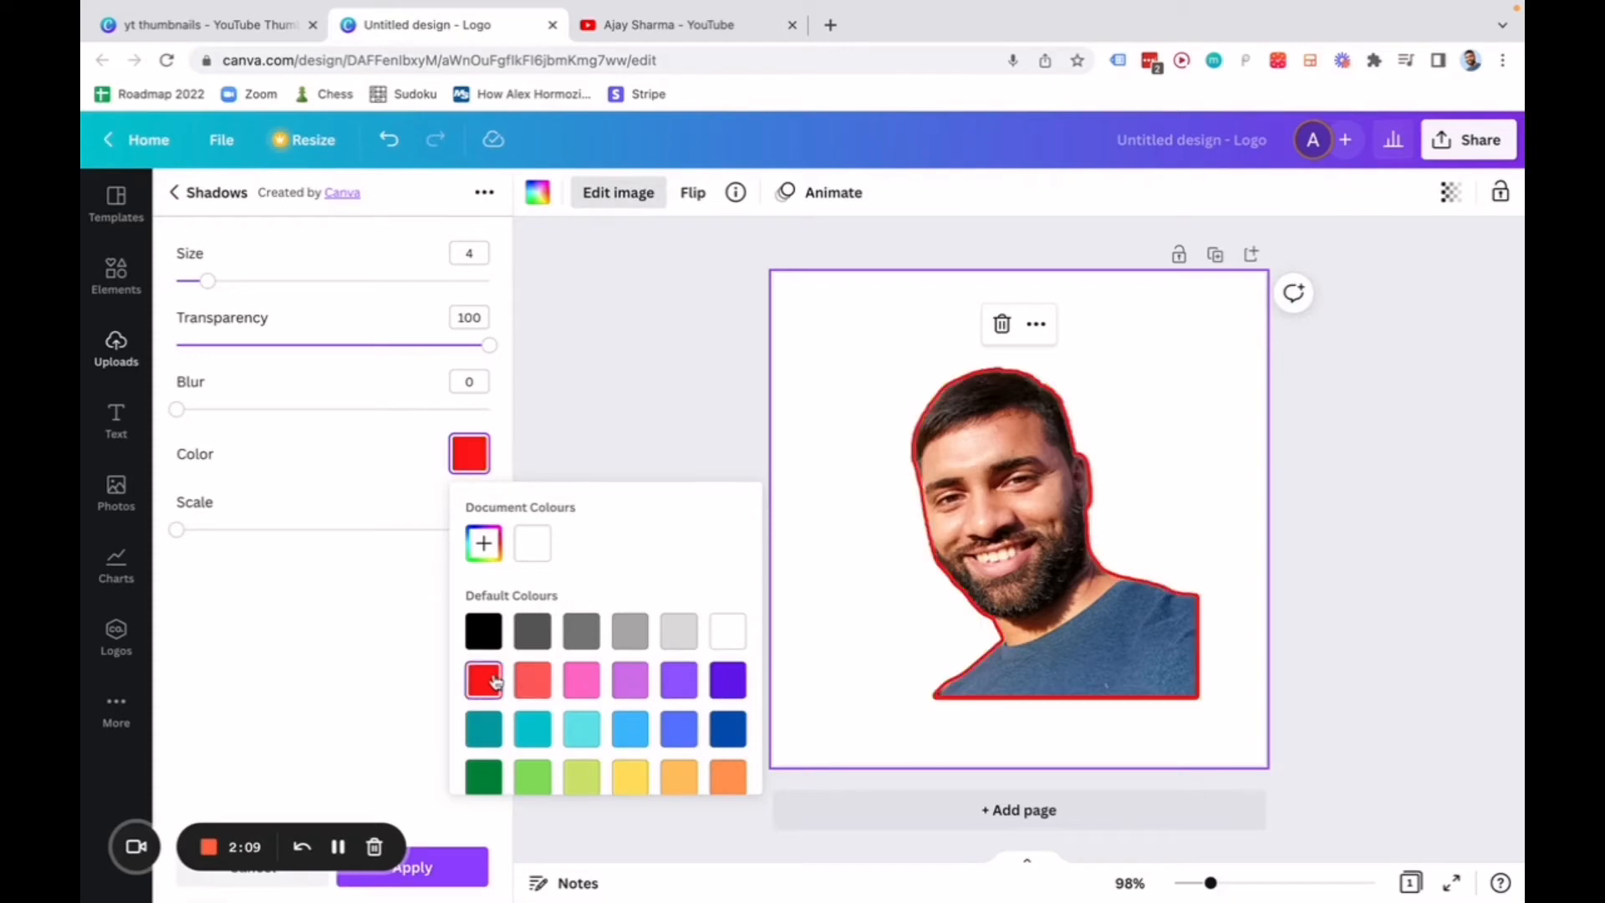
click(684, 737)
click(590, 677)
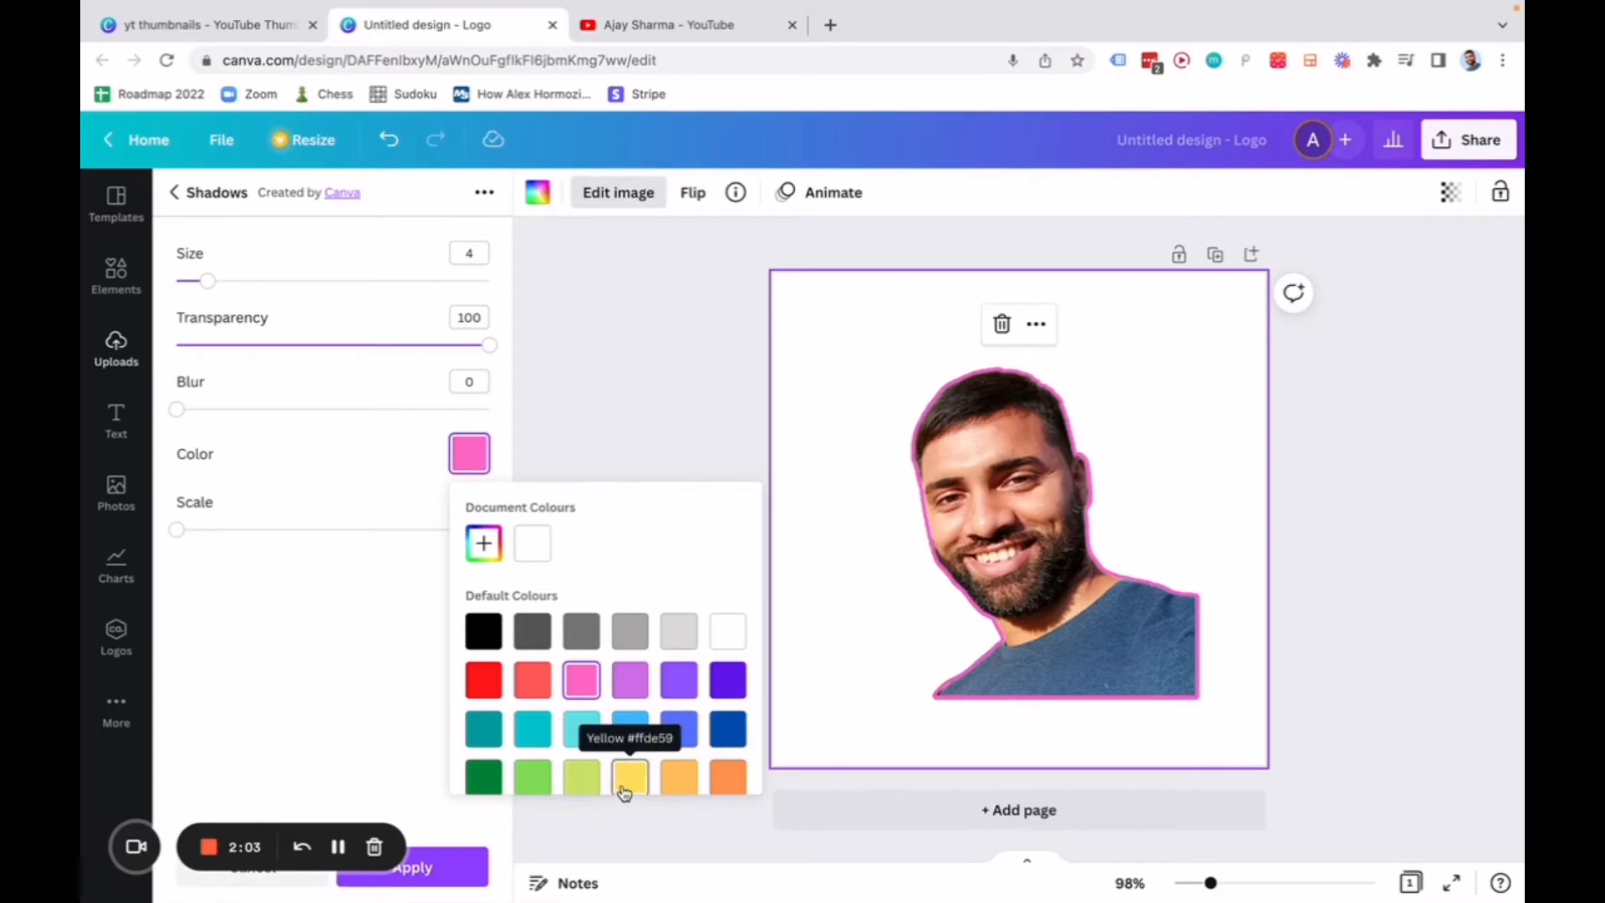
click(587, 780)
click(545, 779)
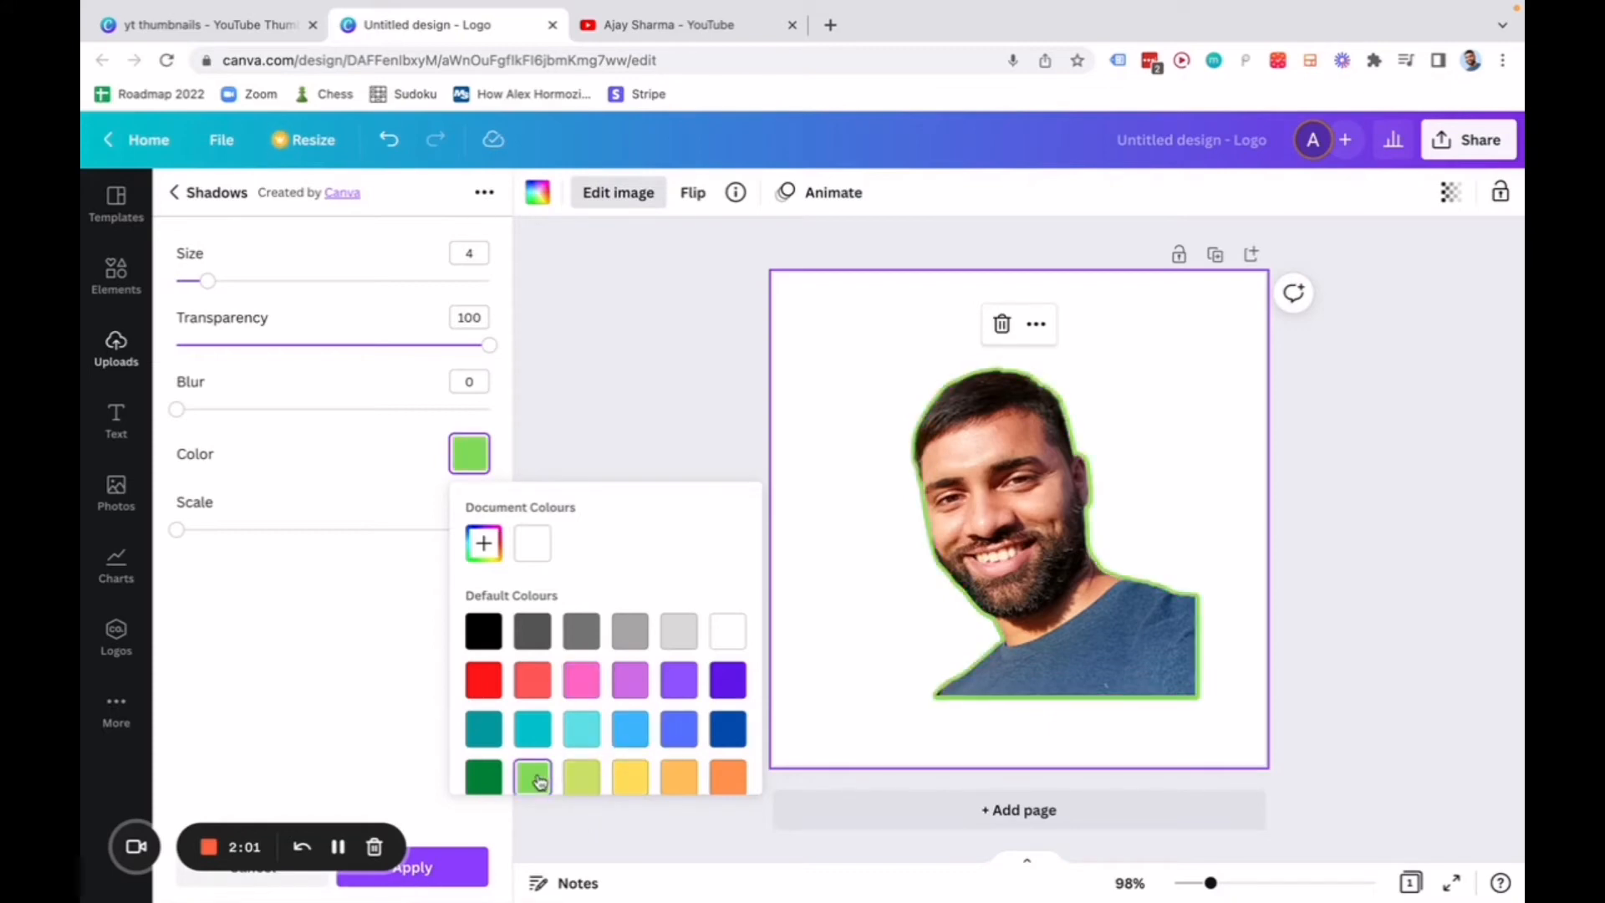
click(582, 778)
scroll(575, 786, down, 1)
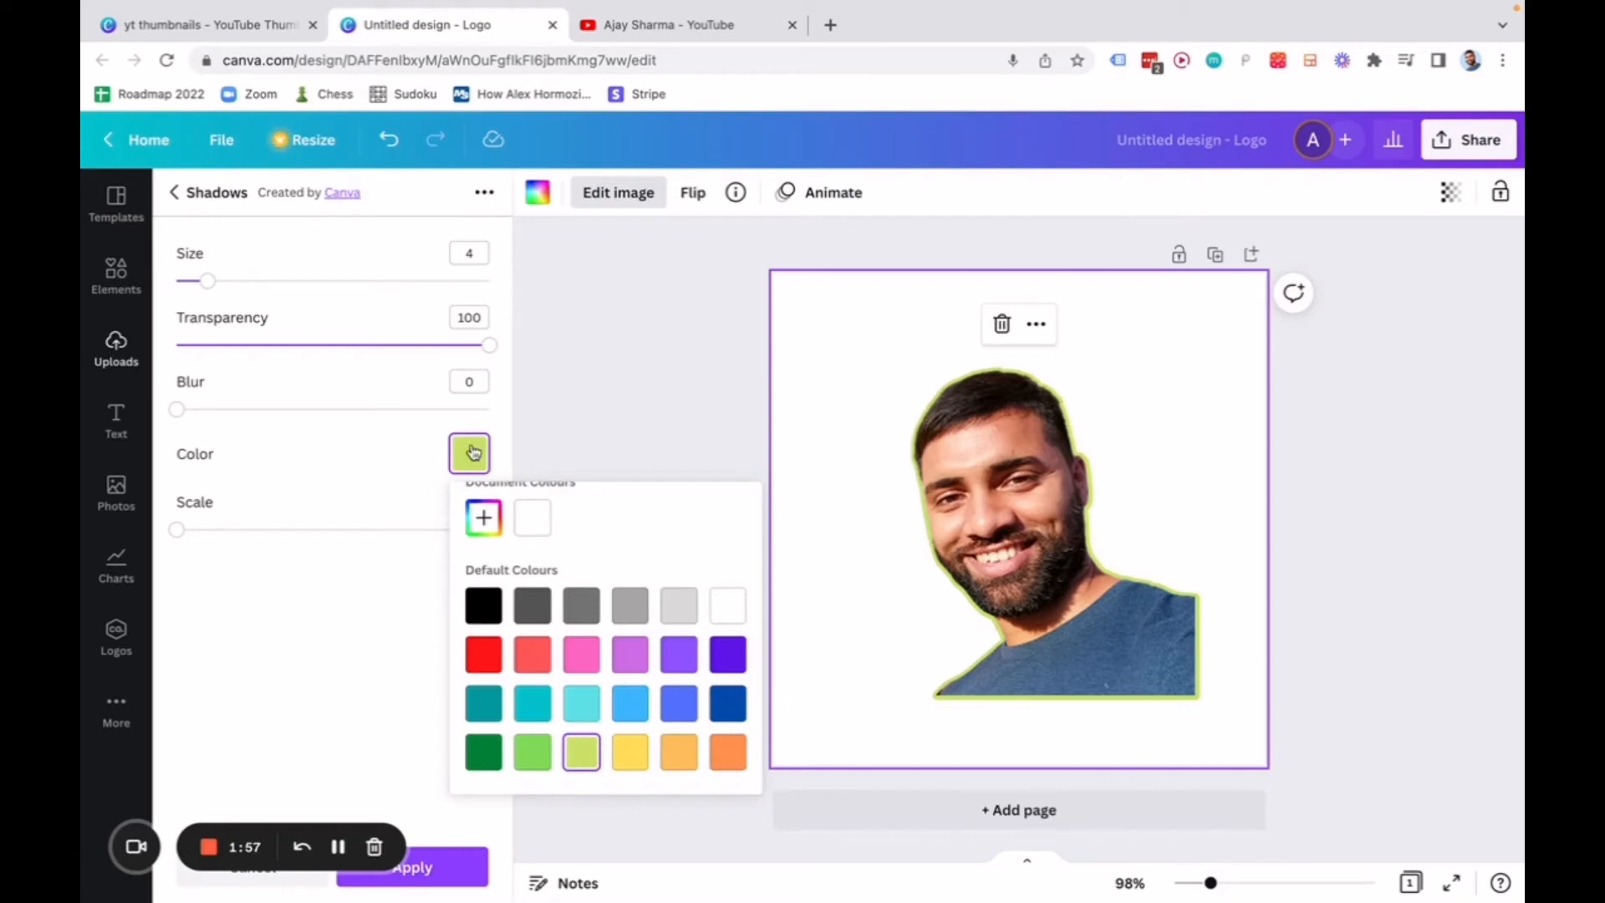
drag(211, 286, 239, 293)
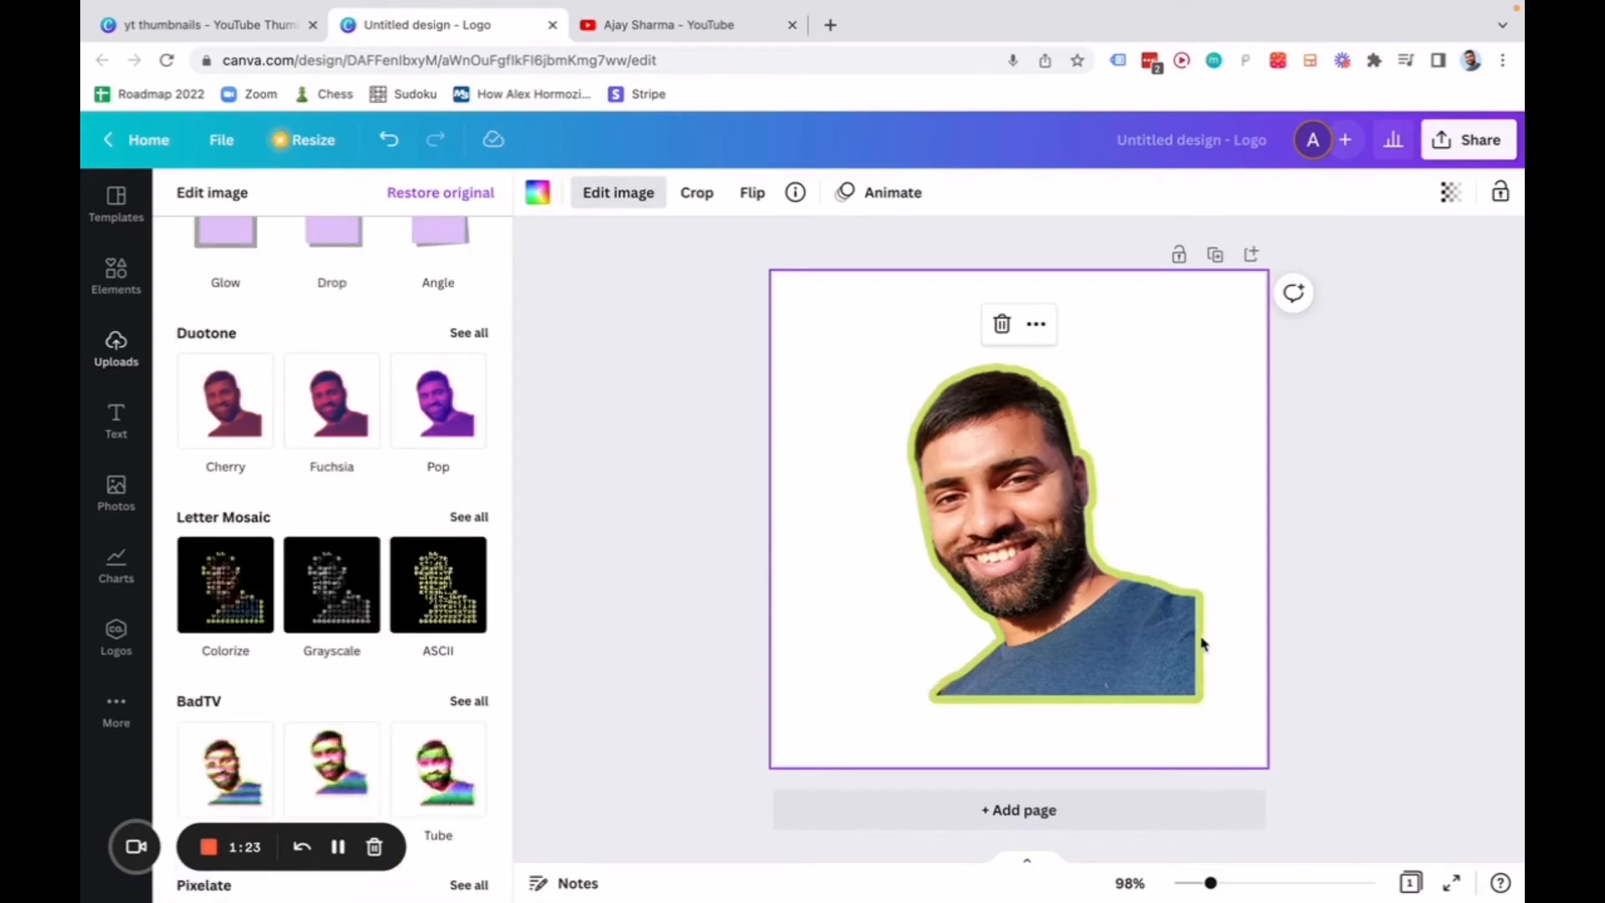
Detach the outlined portrait image from the page background.
click(1075, 584)
right_click(1026, 502)
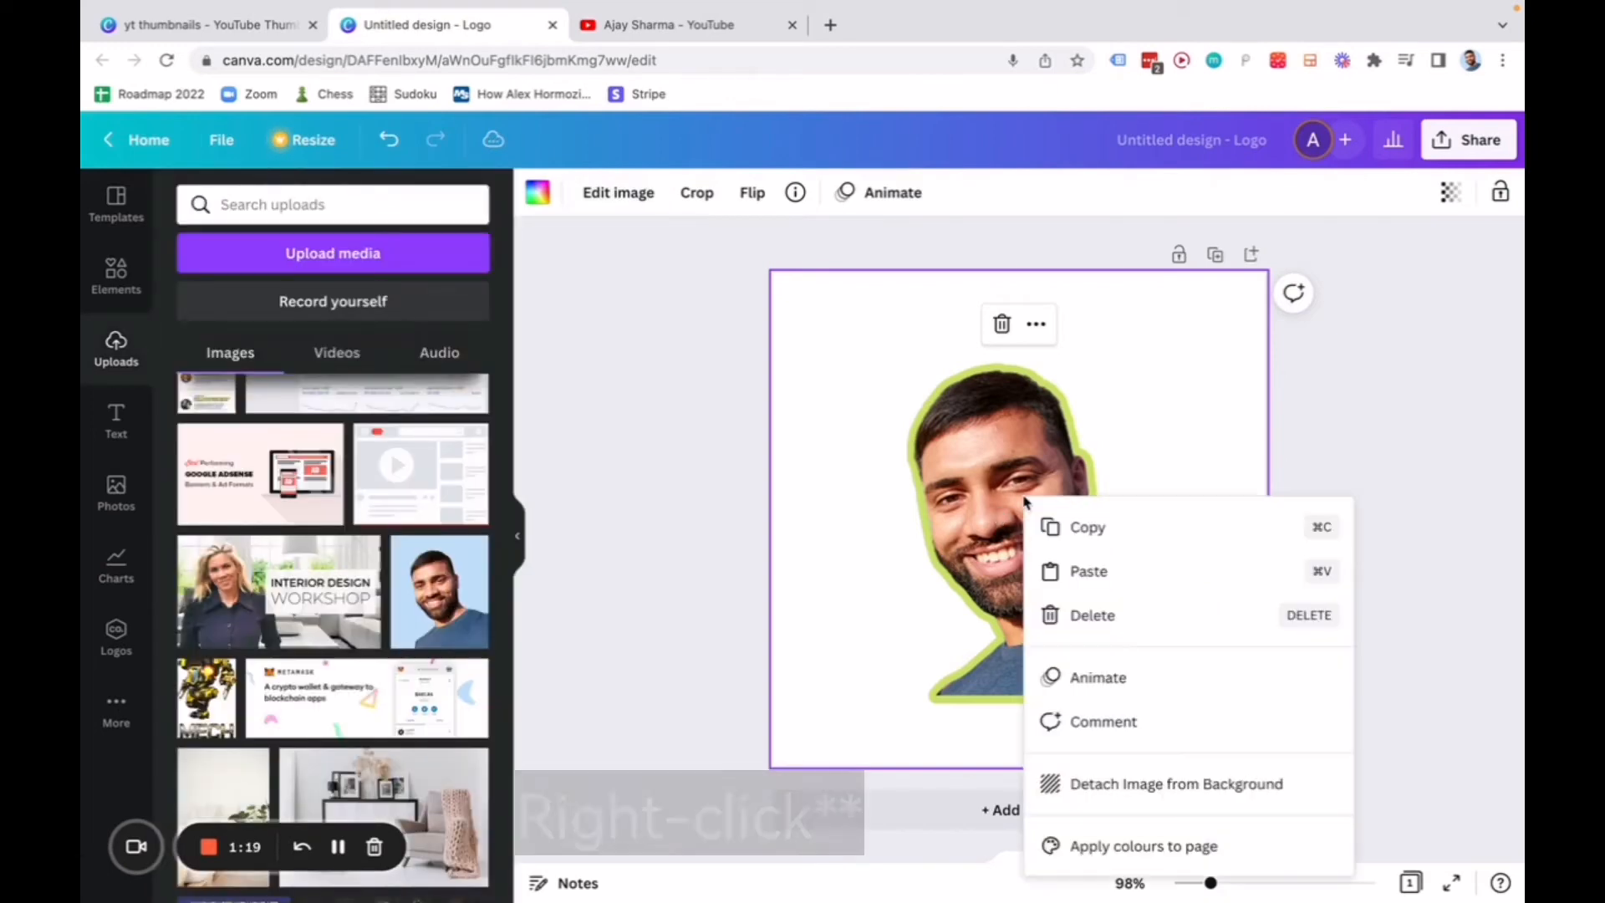
click(1213, 786)
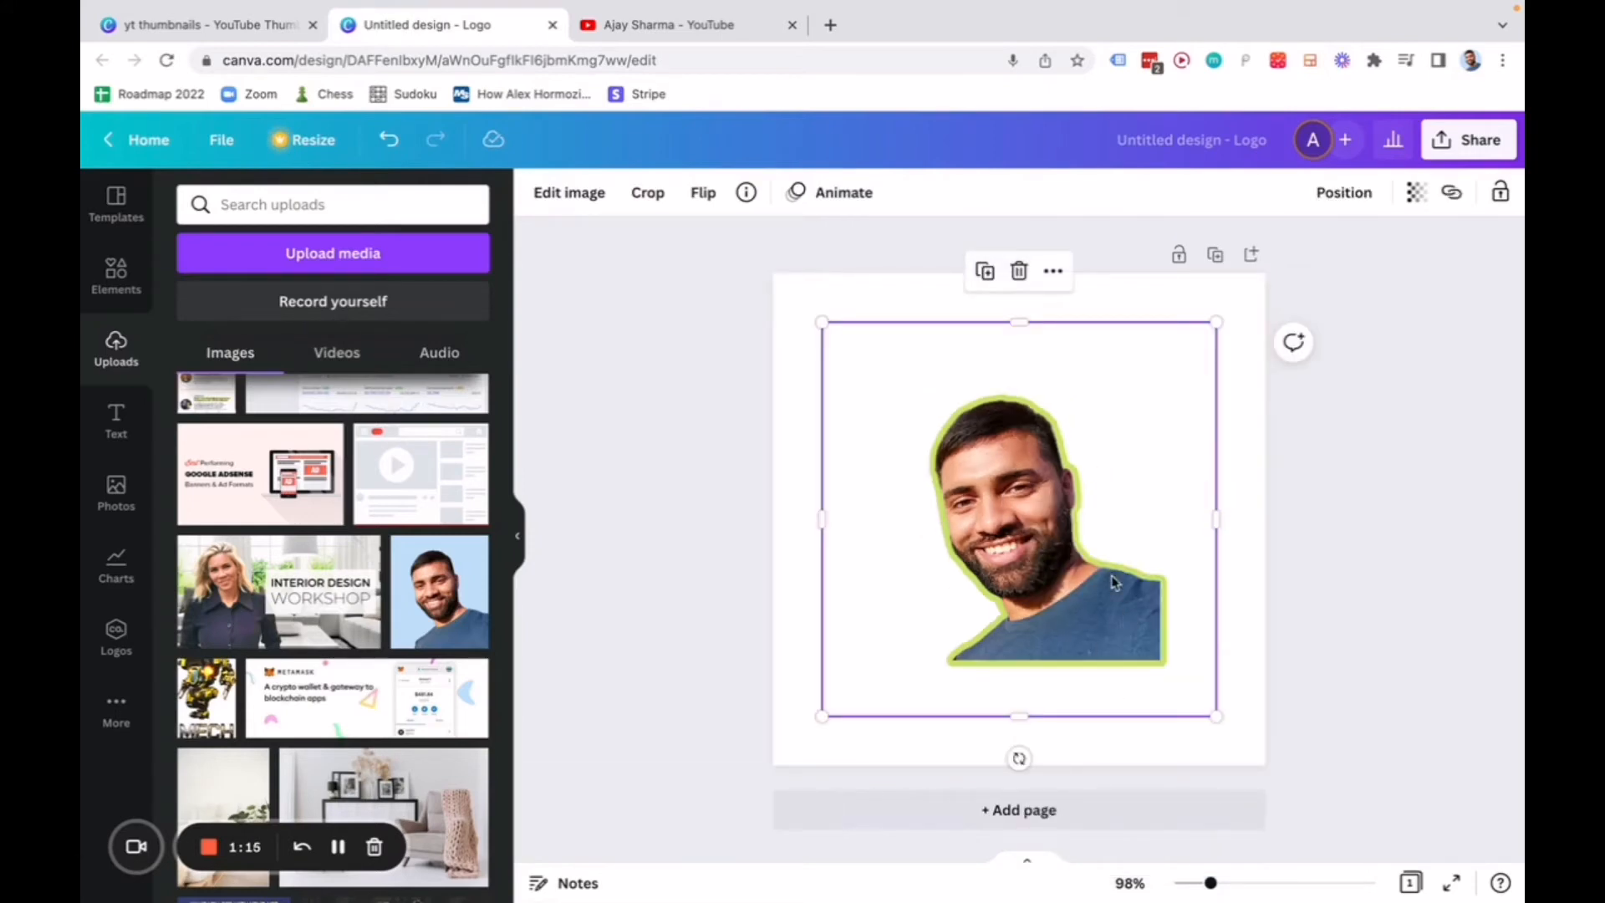
Move the detached portrait toward the page's upper-left area and crop the empty space below it and on both sides.
drag(1071, 598, 970, 565)
drag(923, 677, 923, 637)
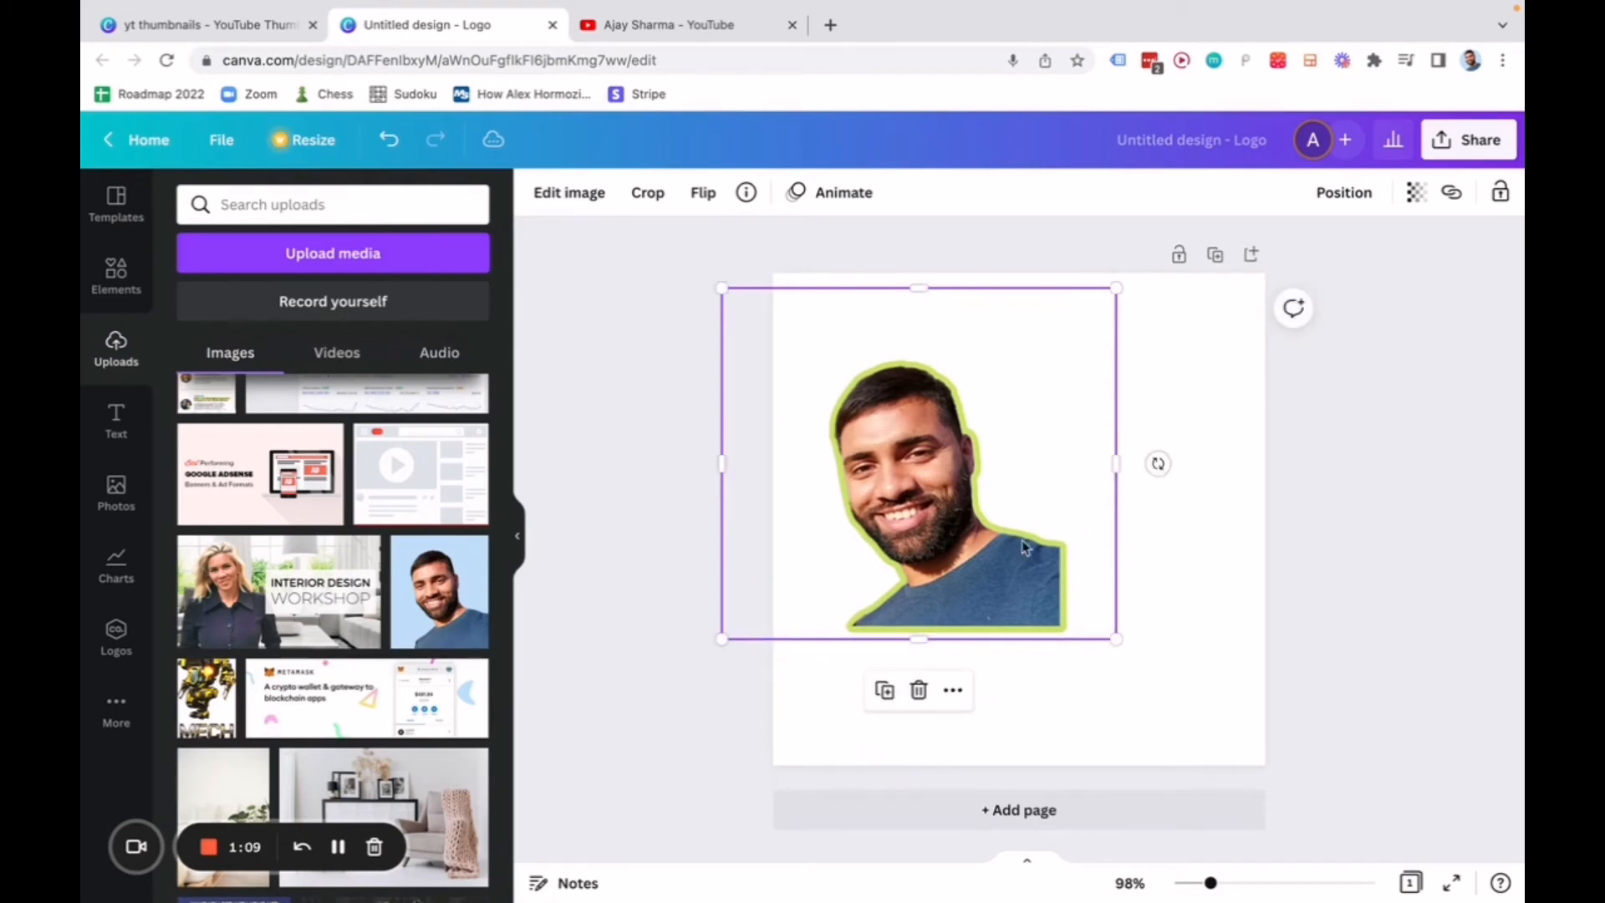
drag(1104, 464, 1071, 465)
drag(723, 463, 773, 464)
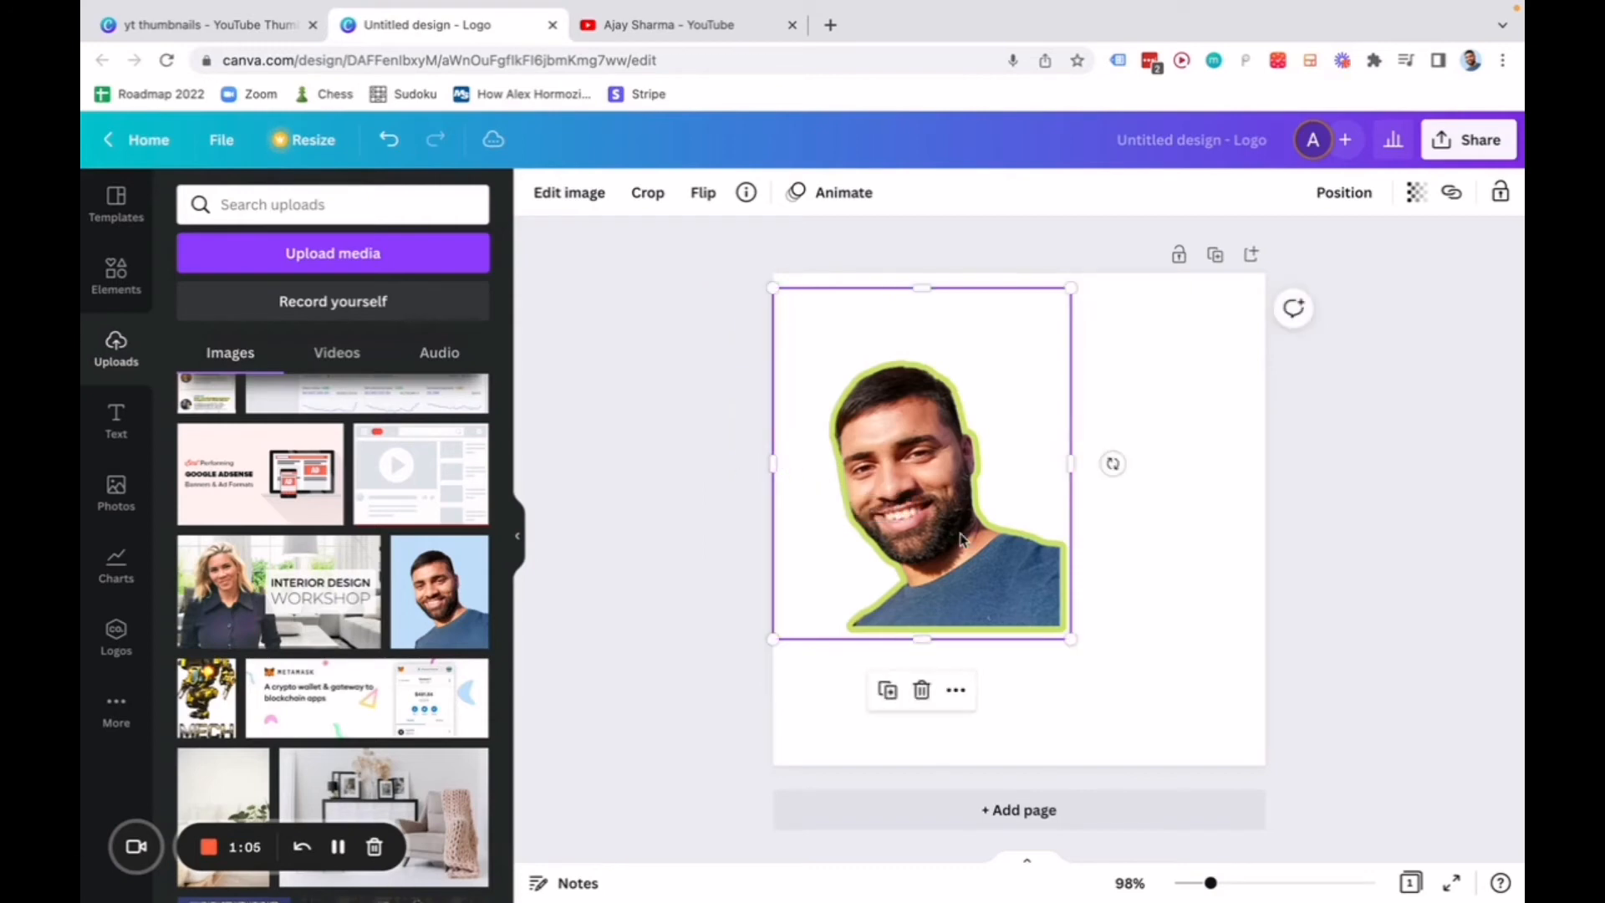
Align the cropped portrait with the page's upper-left corner and enlarge it proportionally until it spans the page height.
drag(907, 502, 907, 486)
drag(1071, 624, 1263, 730)
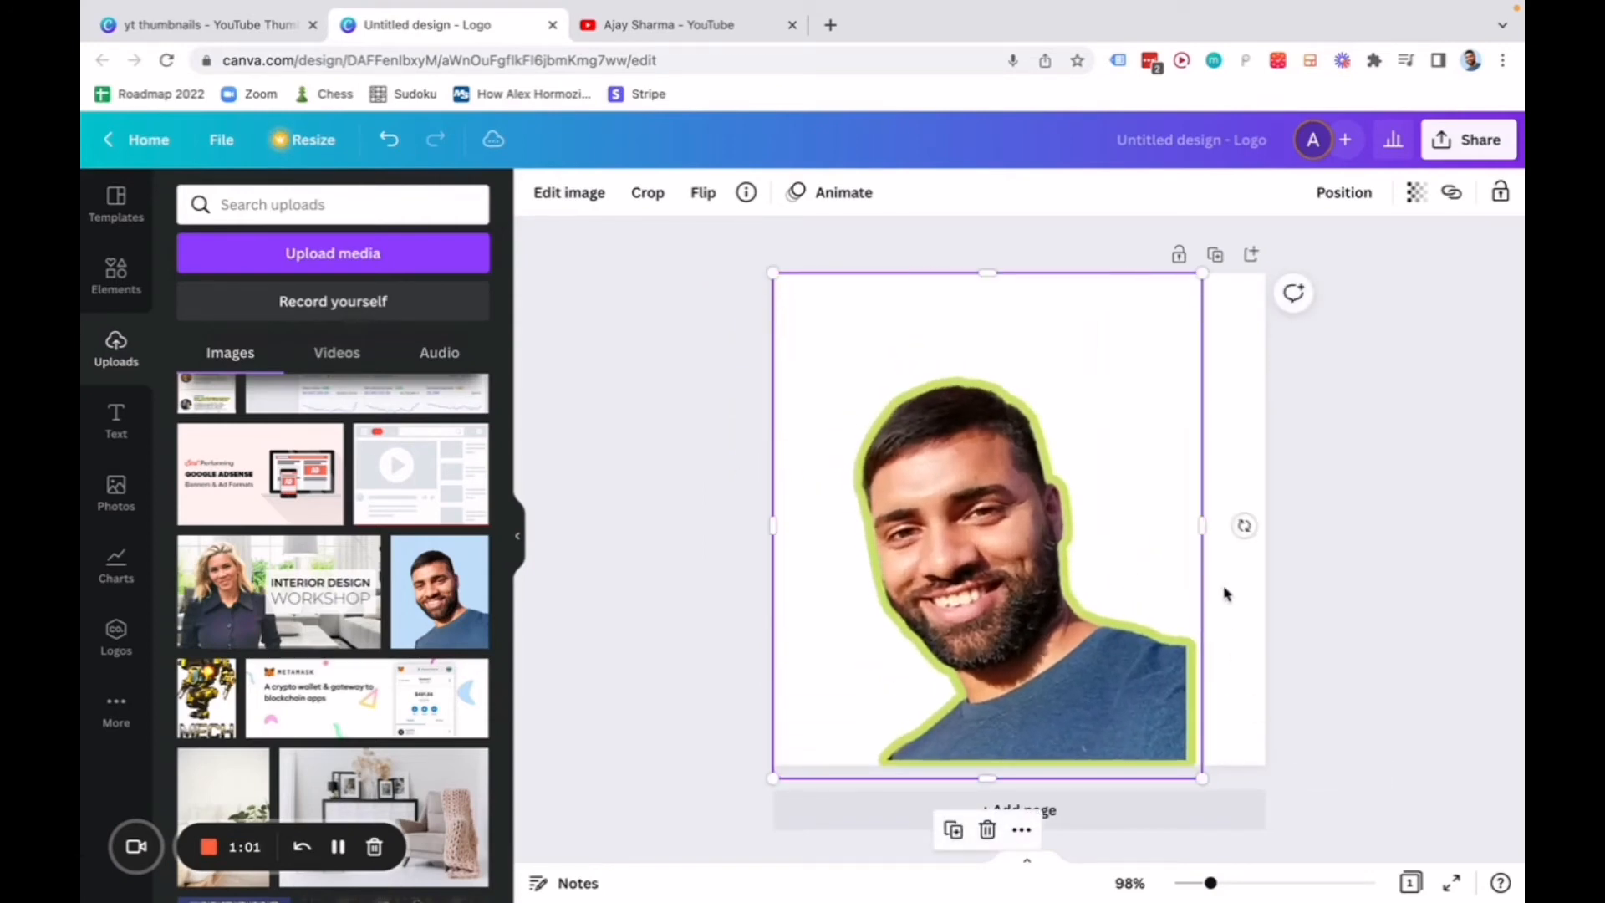
Trim the portrait's side edge, enlarge it proportionally and reposition it to fill the square page as its background.
mouse_move(1203, 517)
mouse_down()
mouse_move(1290, 527)
mouse_move(1195, 518)
mouse_up()
drag(1193, 769, 1312, 718)
drag(1198, 700, 1201, 731)
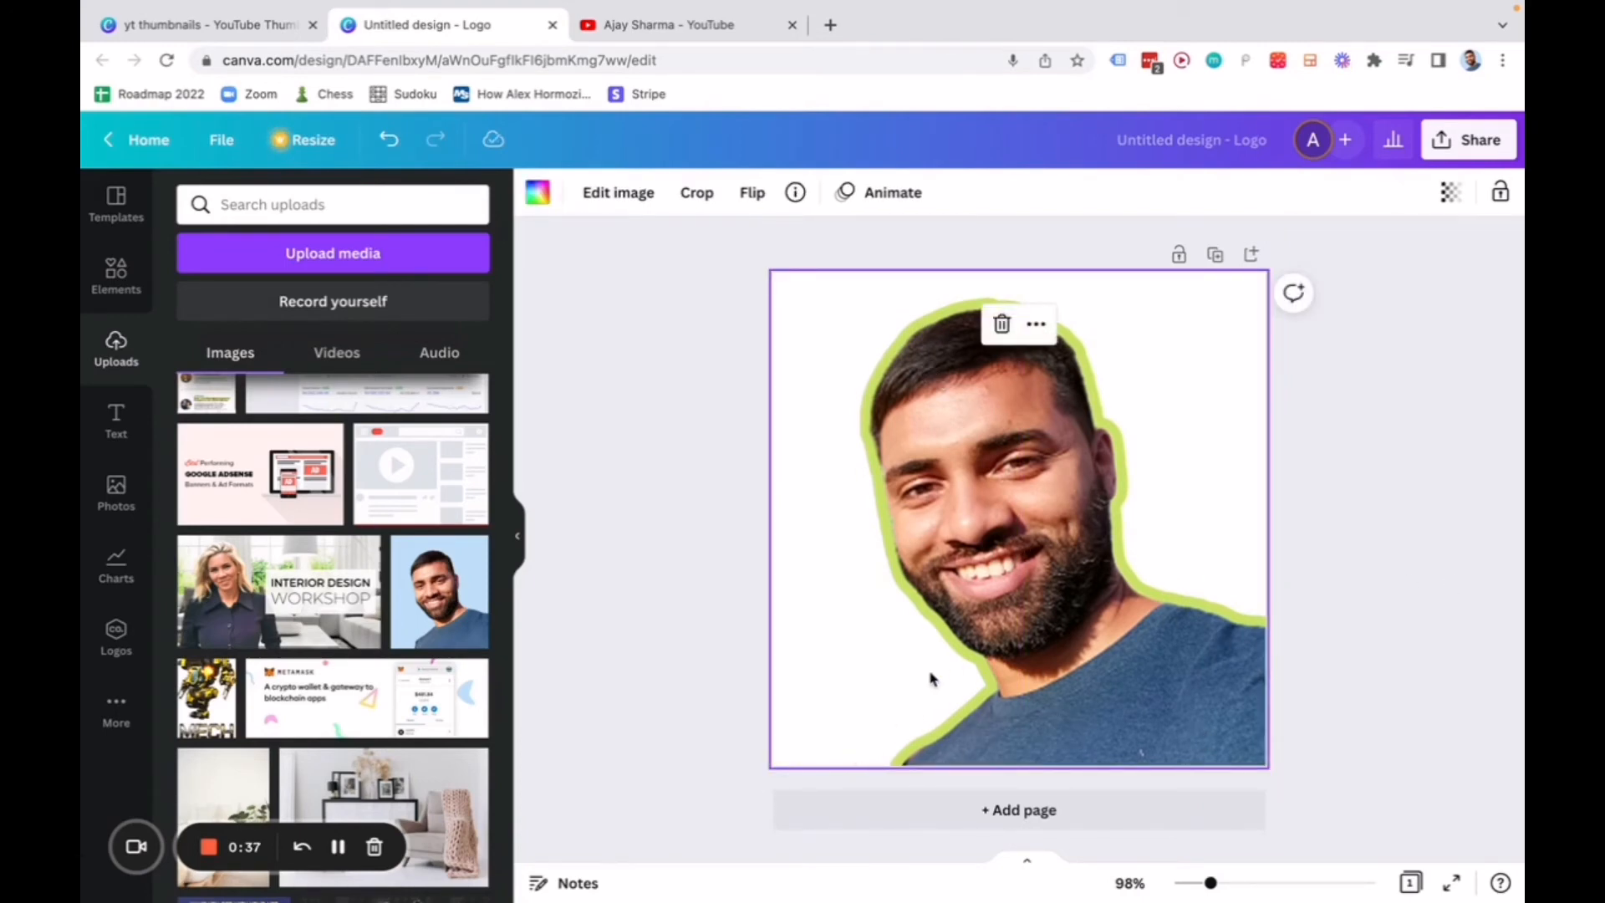
right_click(985, 590)
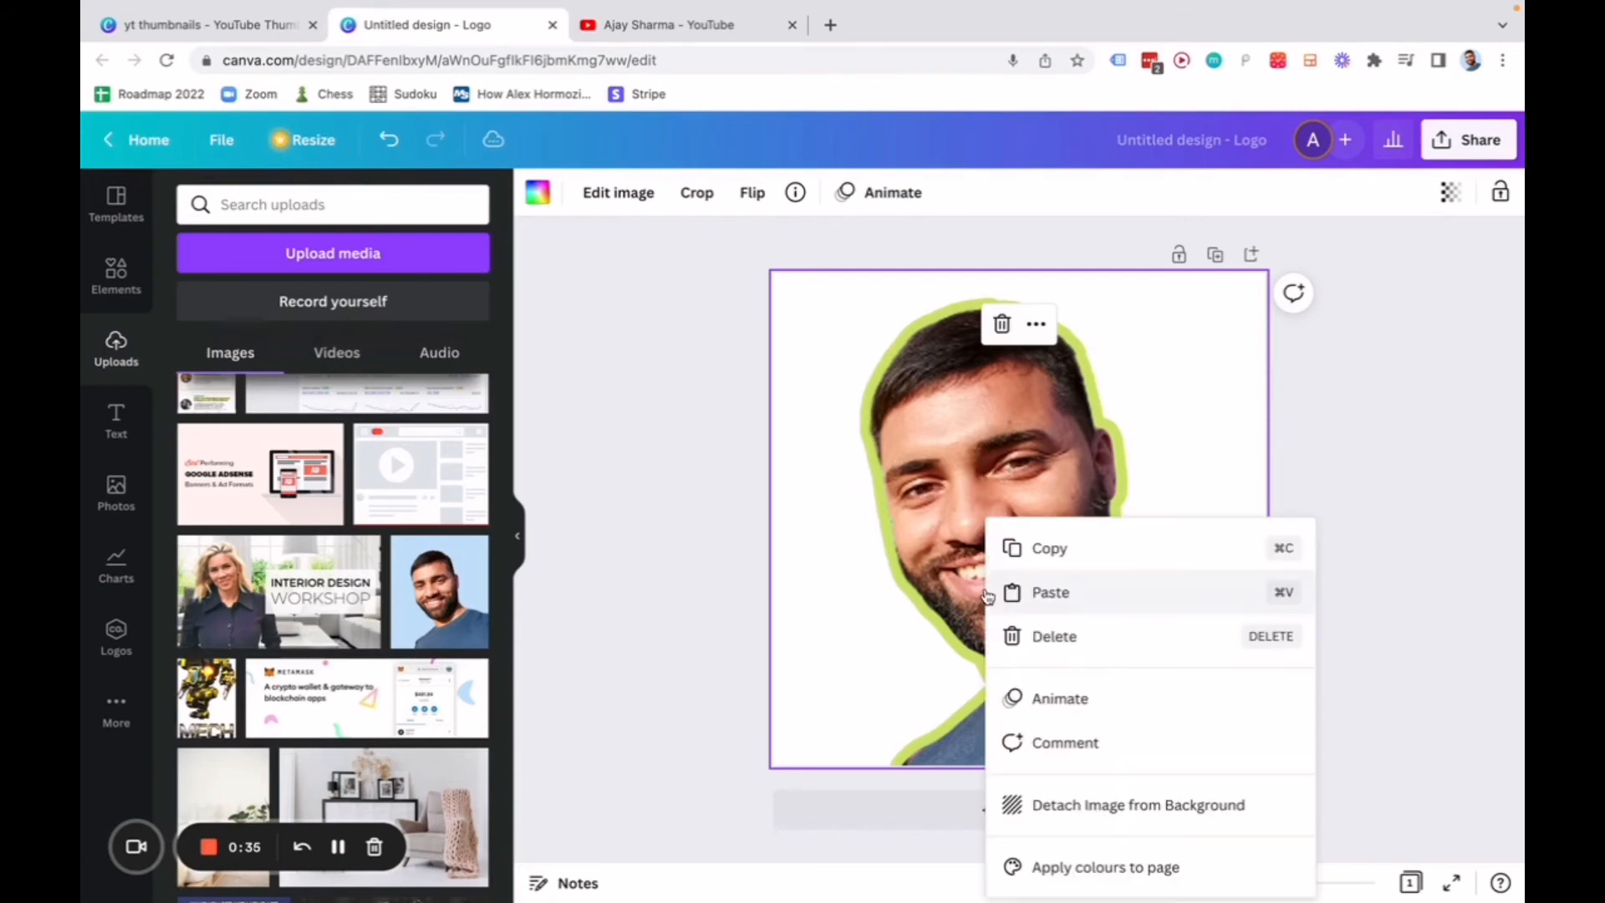
click(920, 569)
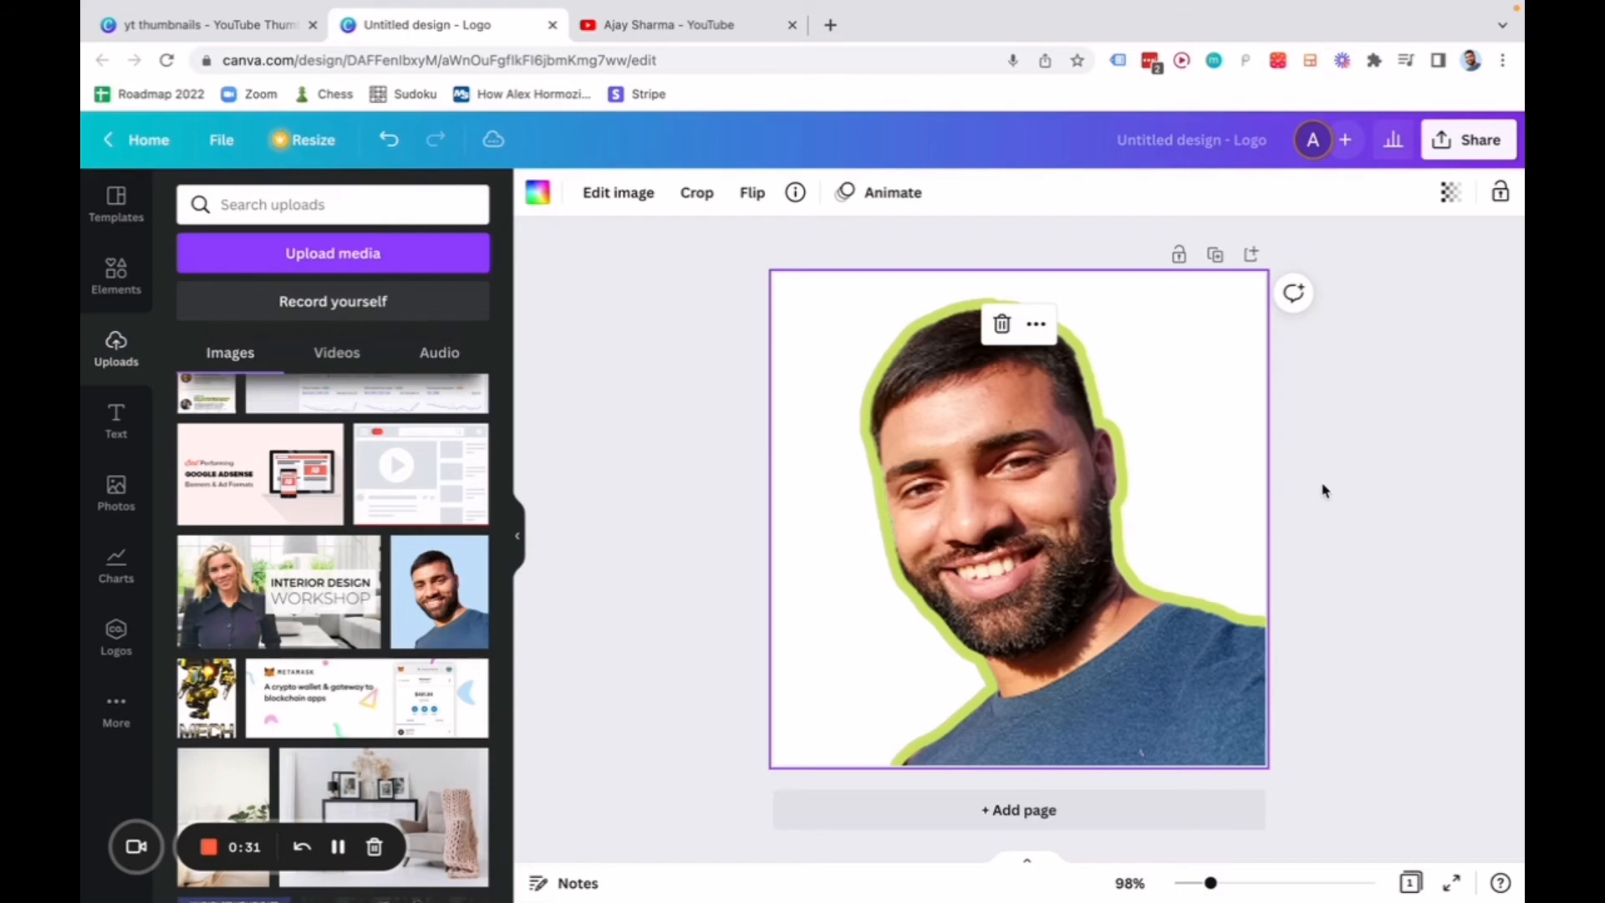
click(1392, 497)
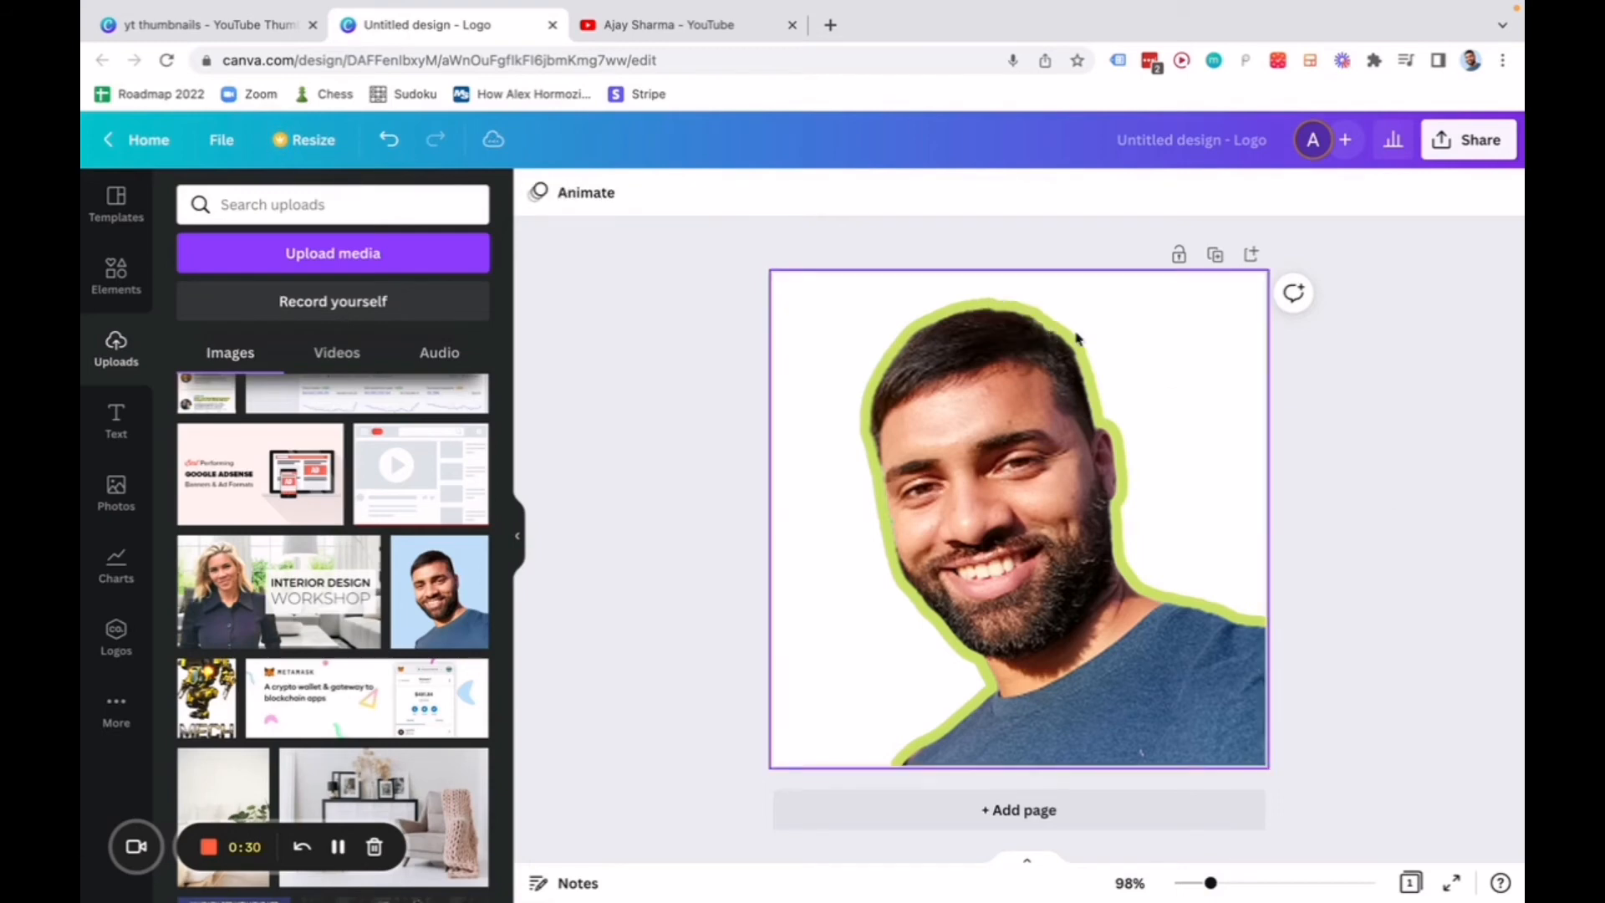
Examine the outlined cut-out portraits across the yt thumbnails design pages and the YouTube channel's video thumbnails.
click(268, 31)
scroll(980, 396, up, 3)
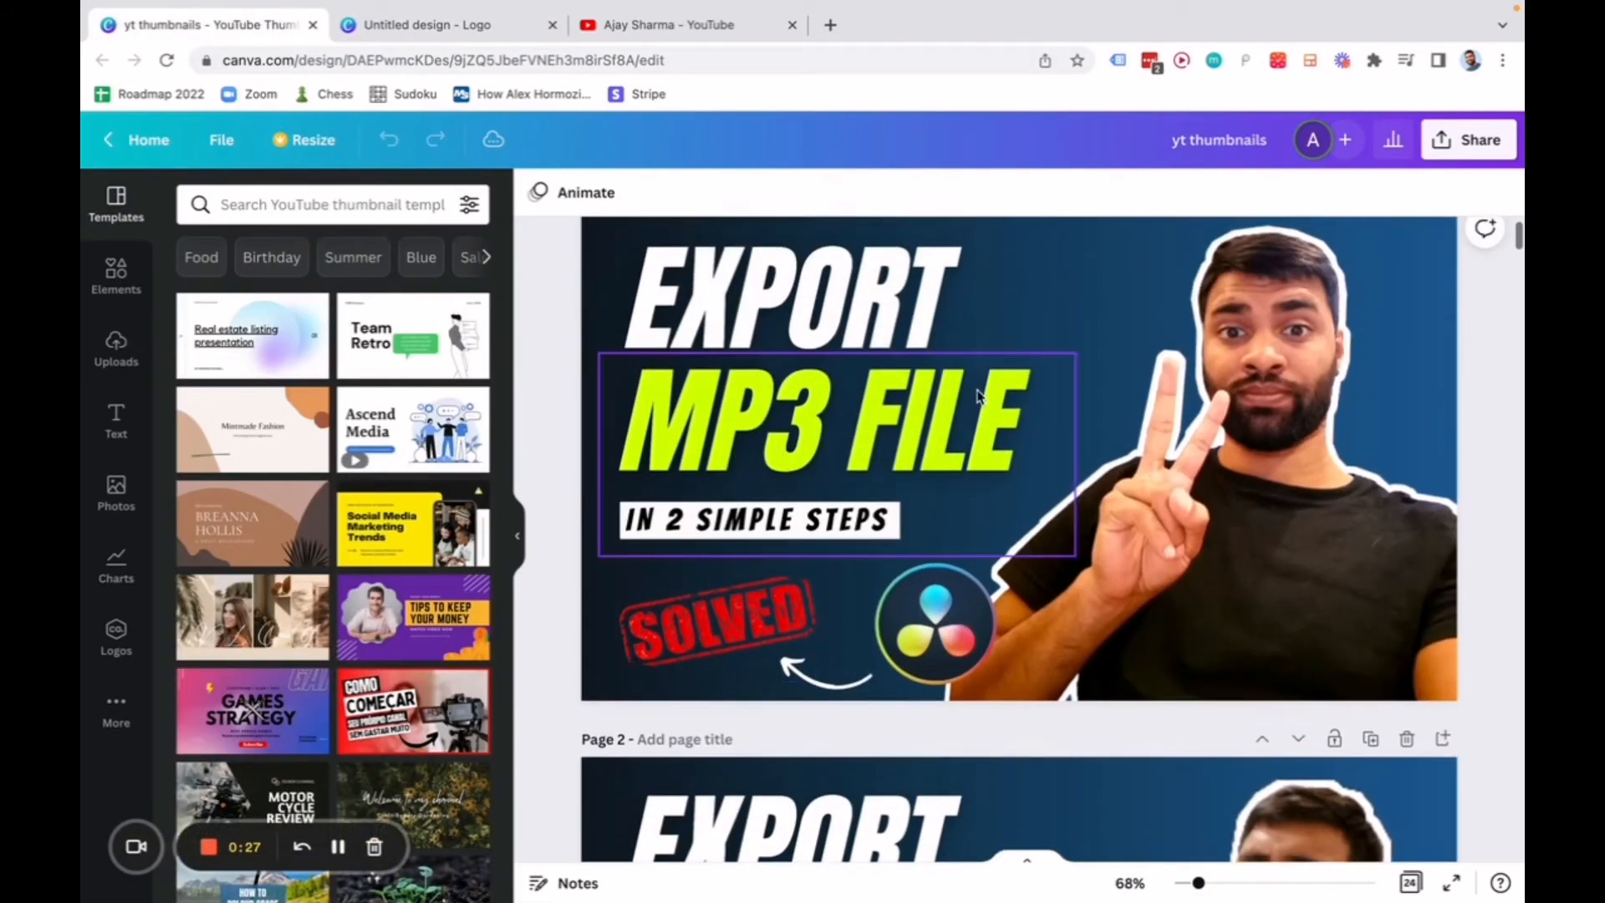
scroll(977, 398, up, 1)
scroll(1003, 460, down, 10)
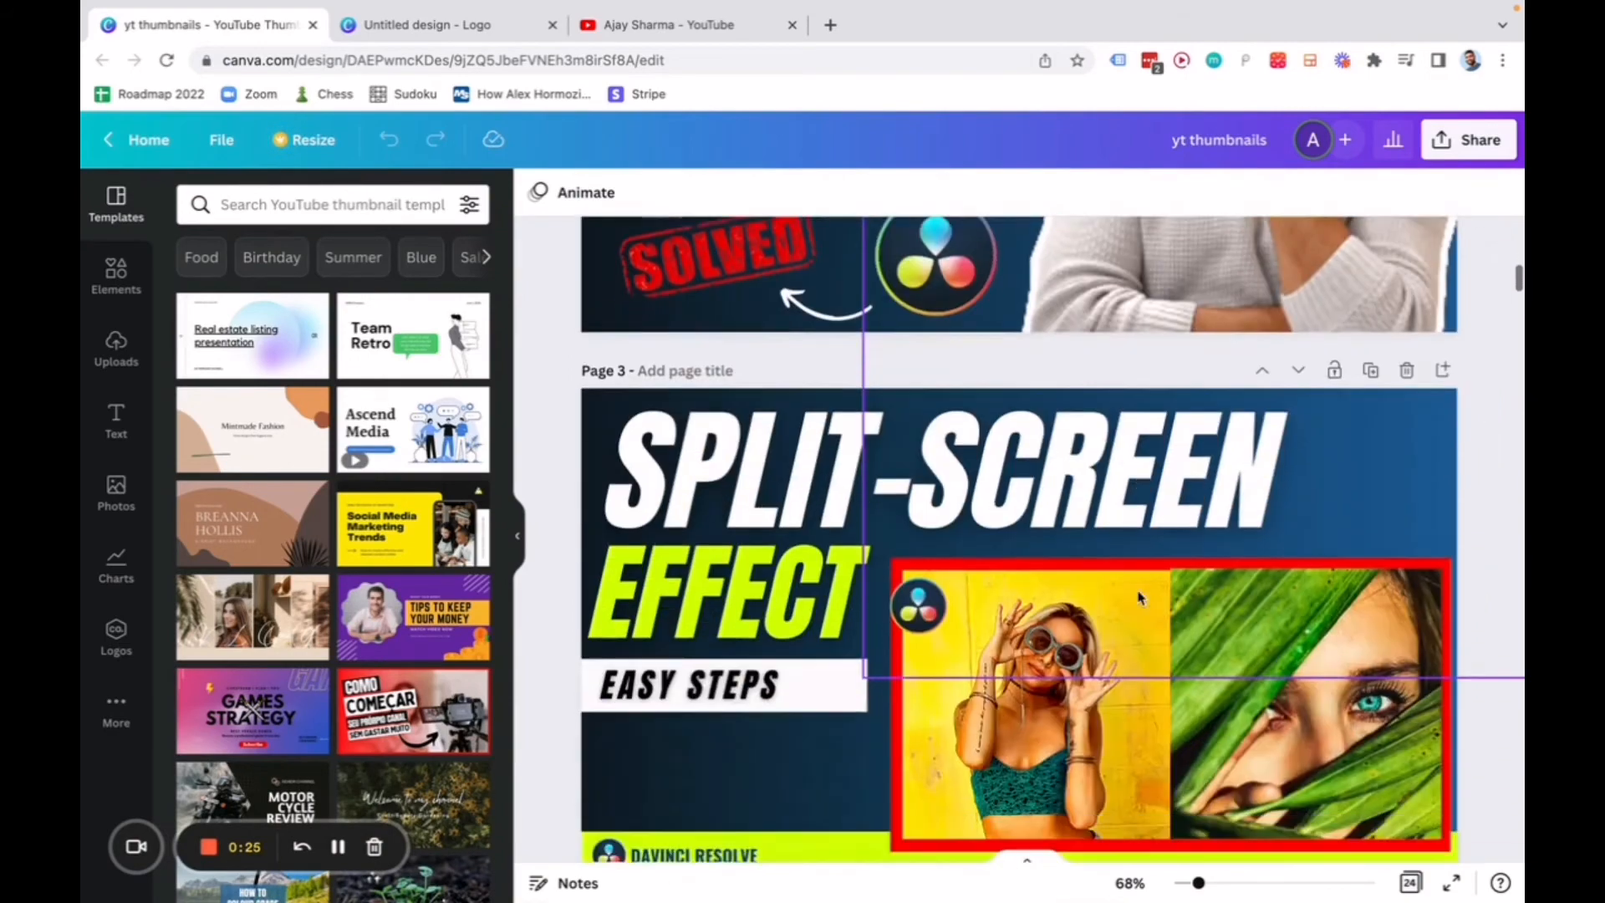
scroll(1140, 597, down, 8)
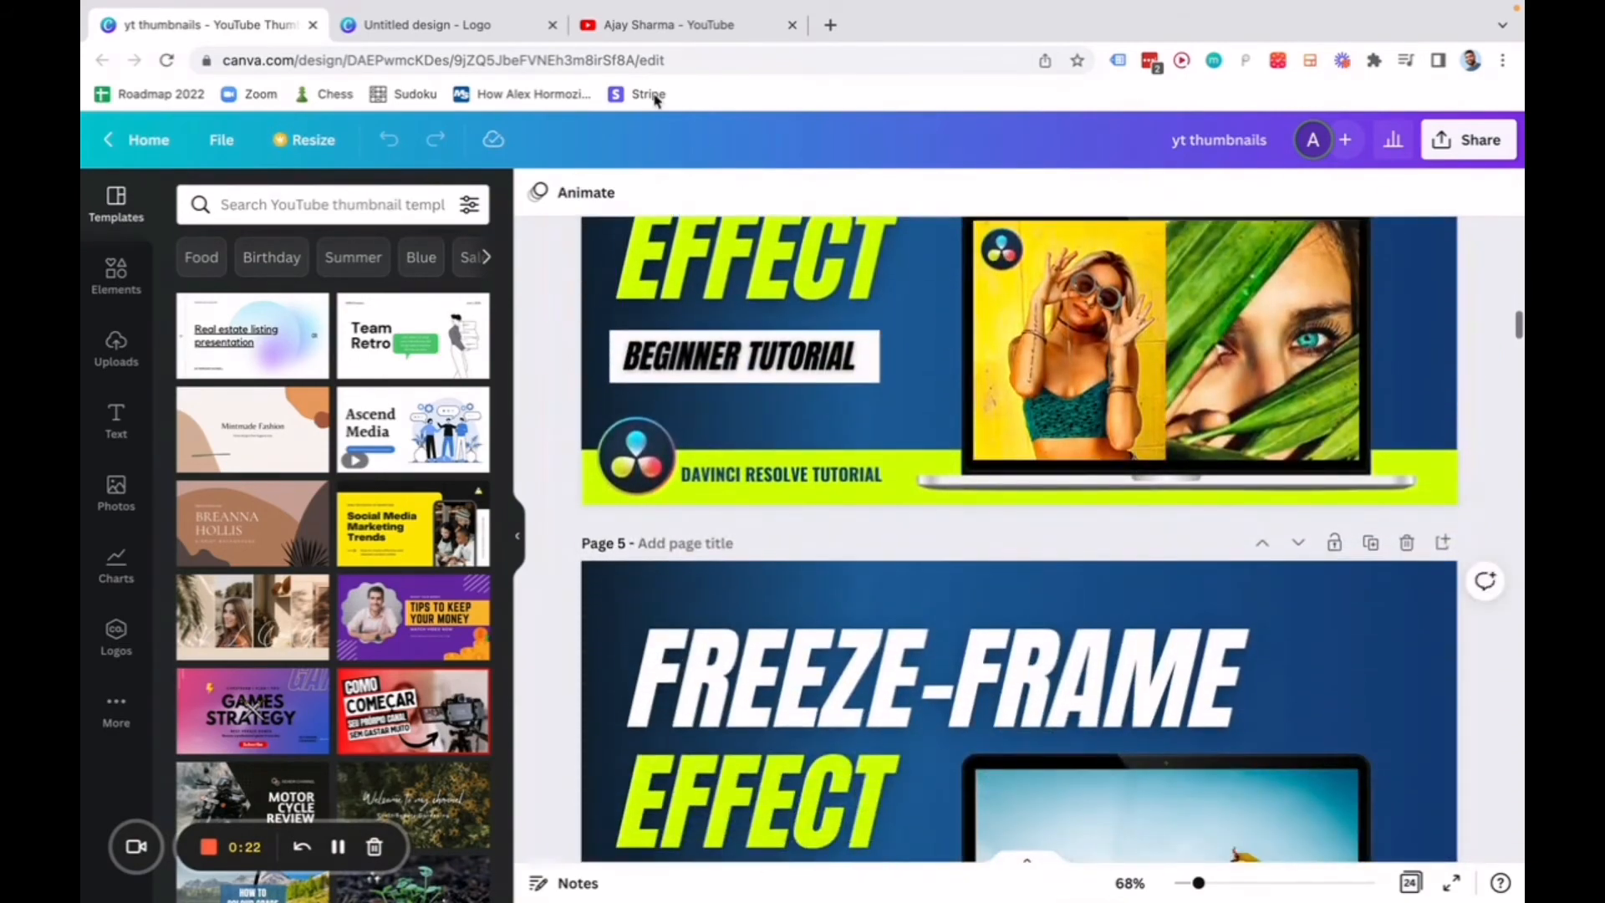
click(681, 24)
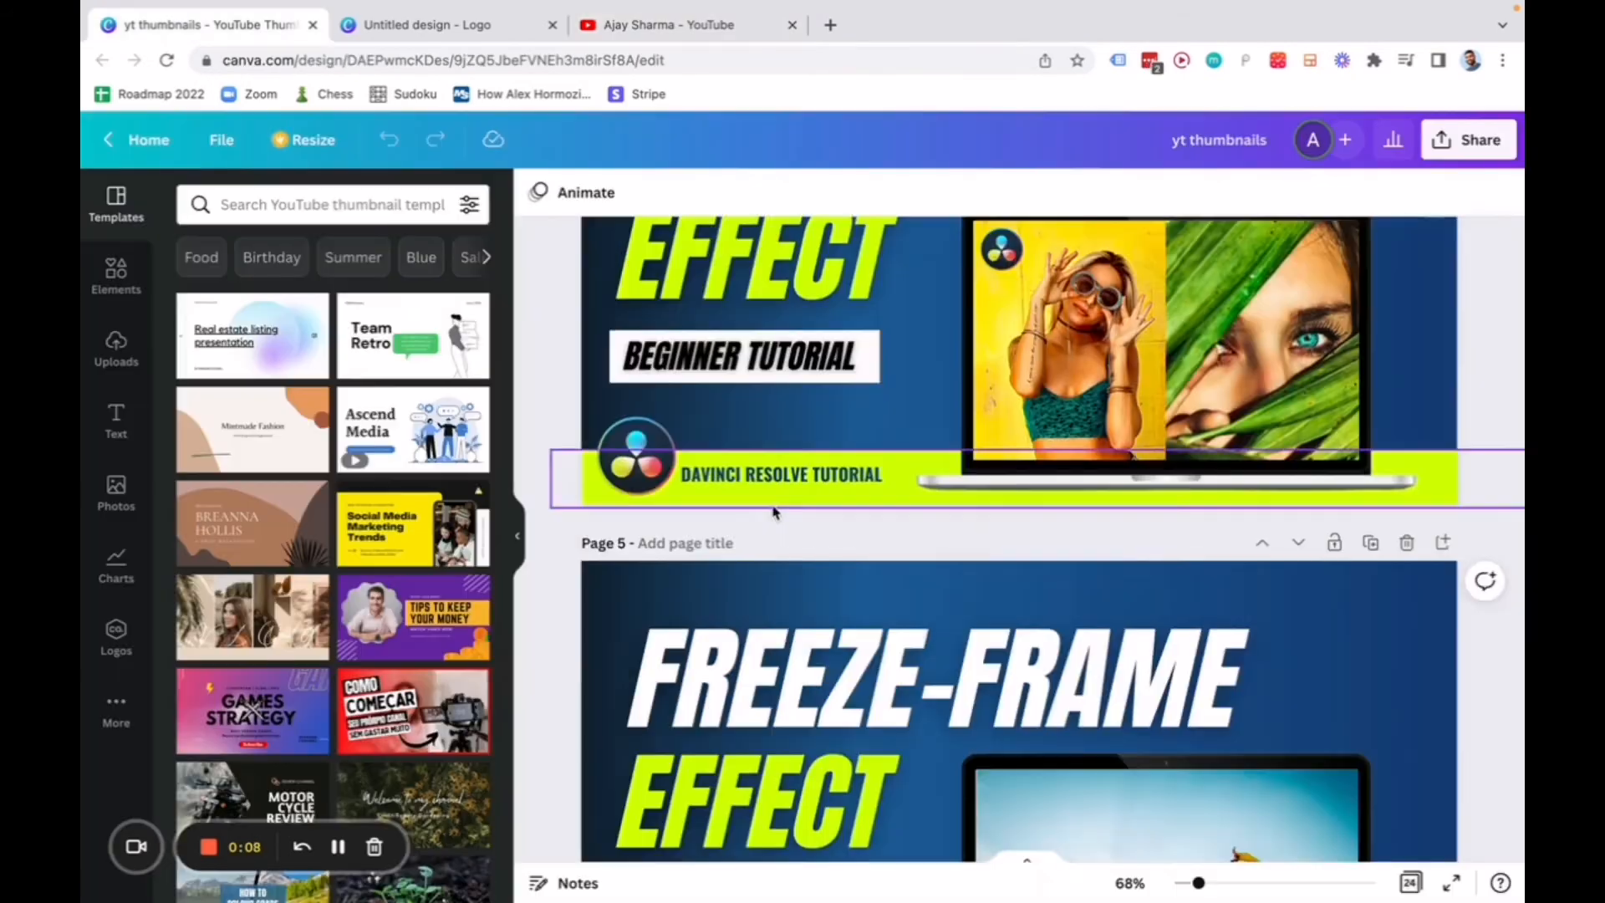
scroll(938, 664, up, 10)
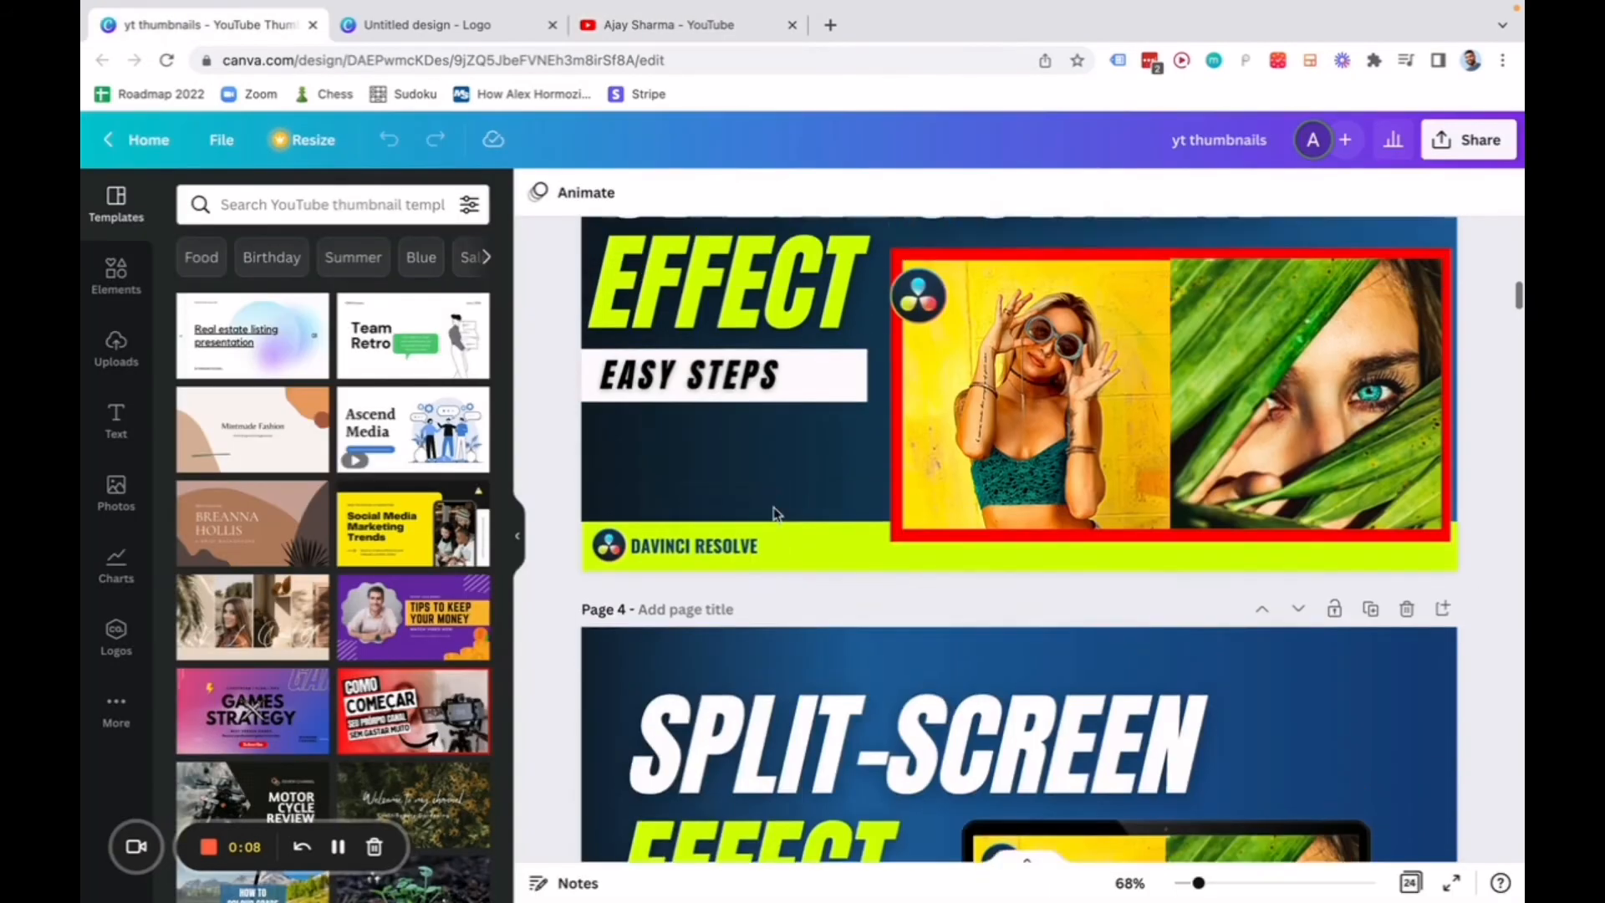
scroll(938, 665, down, 20)
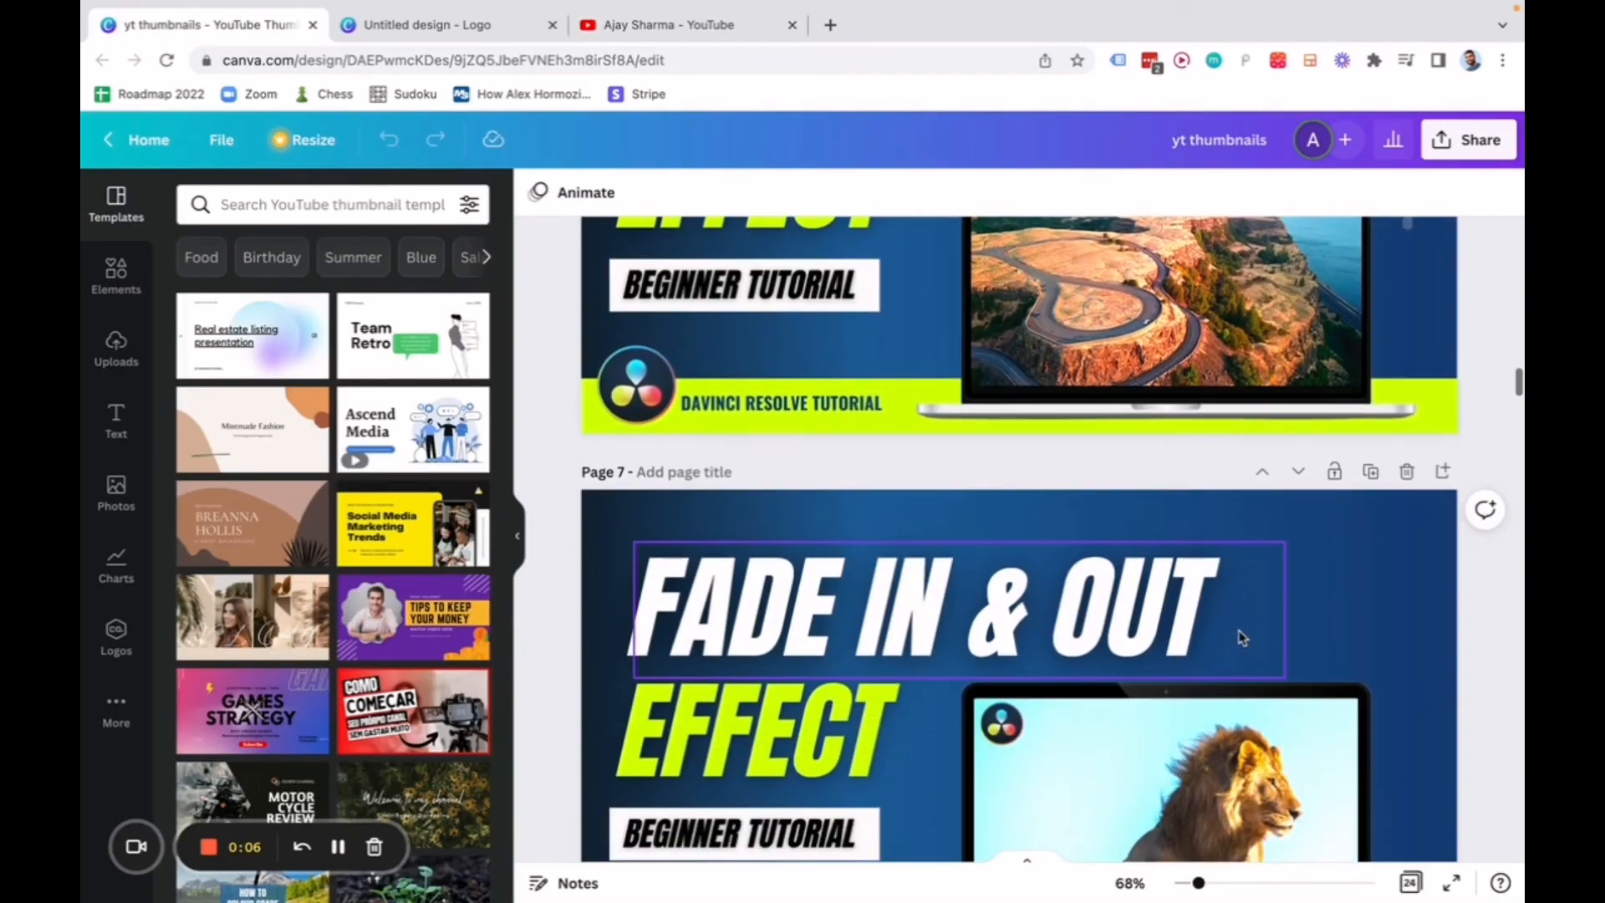
scroll(1242, 635, down, 15)
scroll(1243, 628, up, 20)
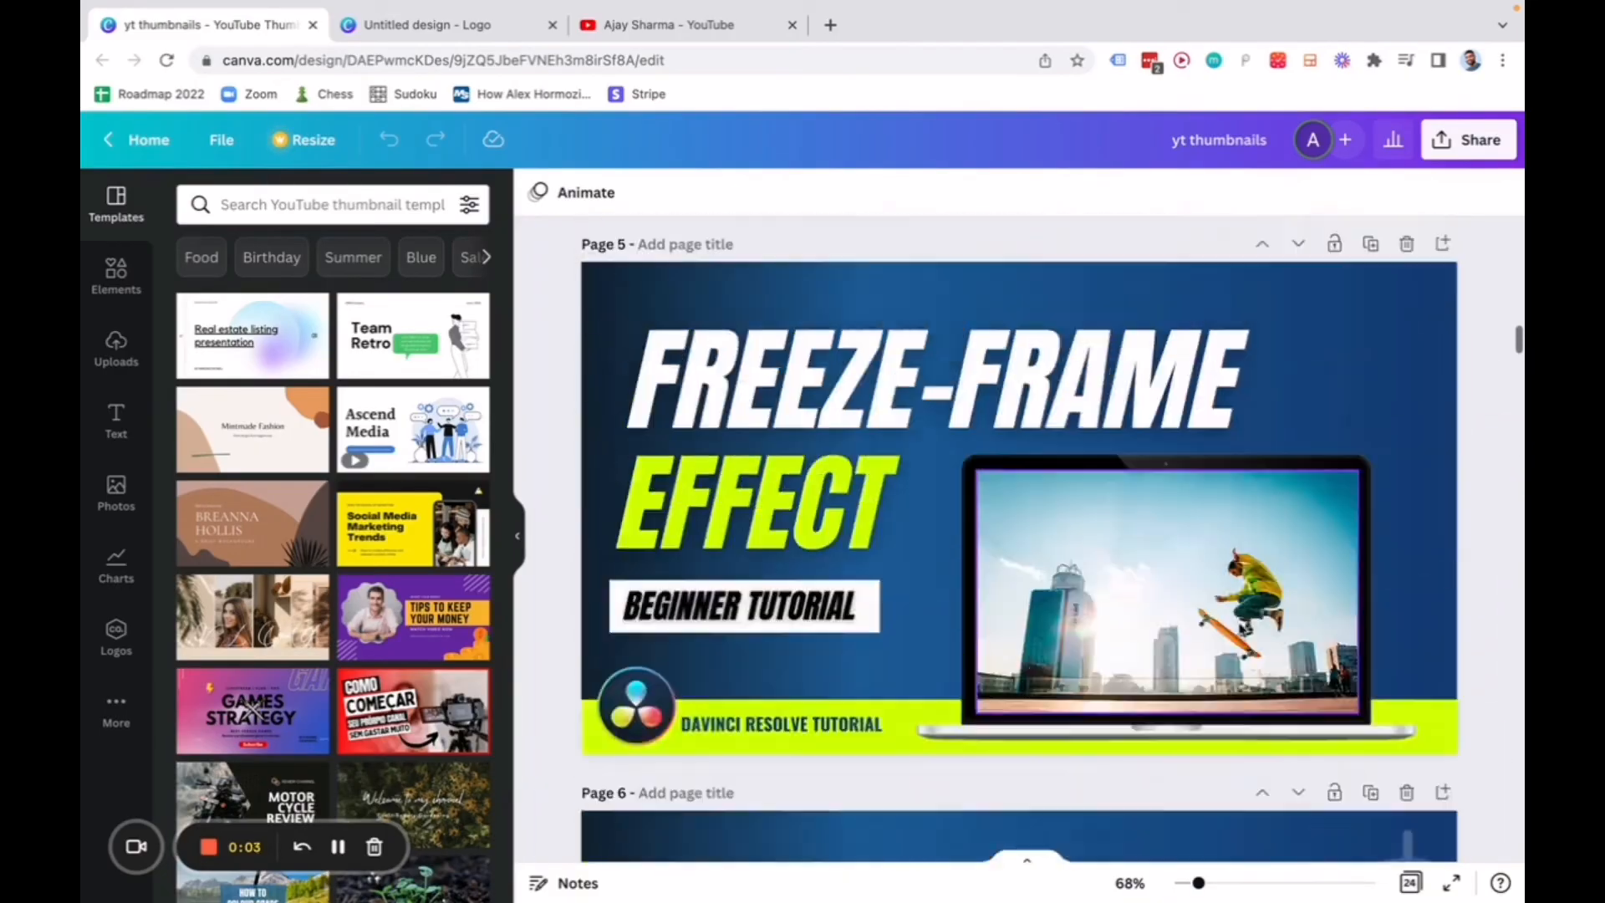
scroll(1019, 501, up, 15)
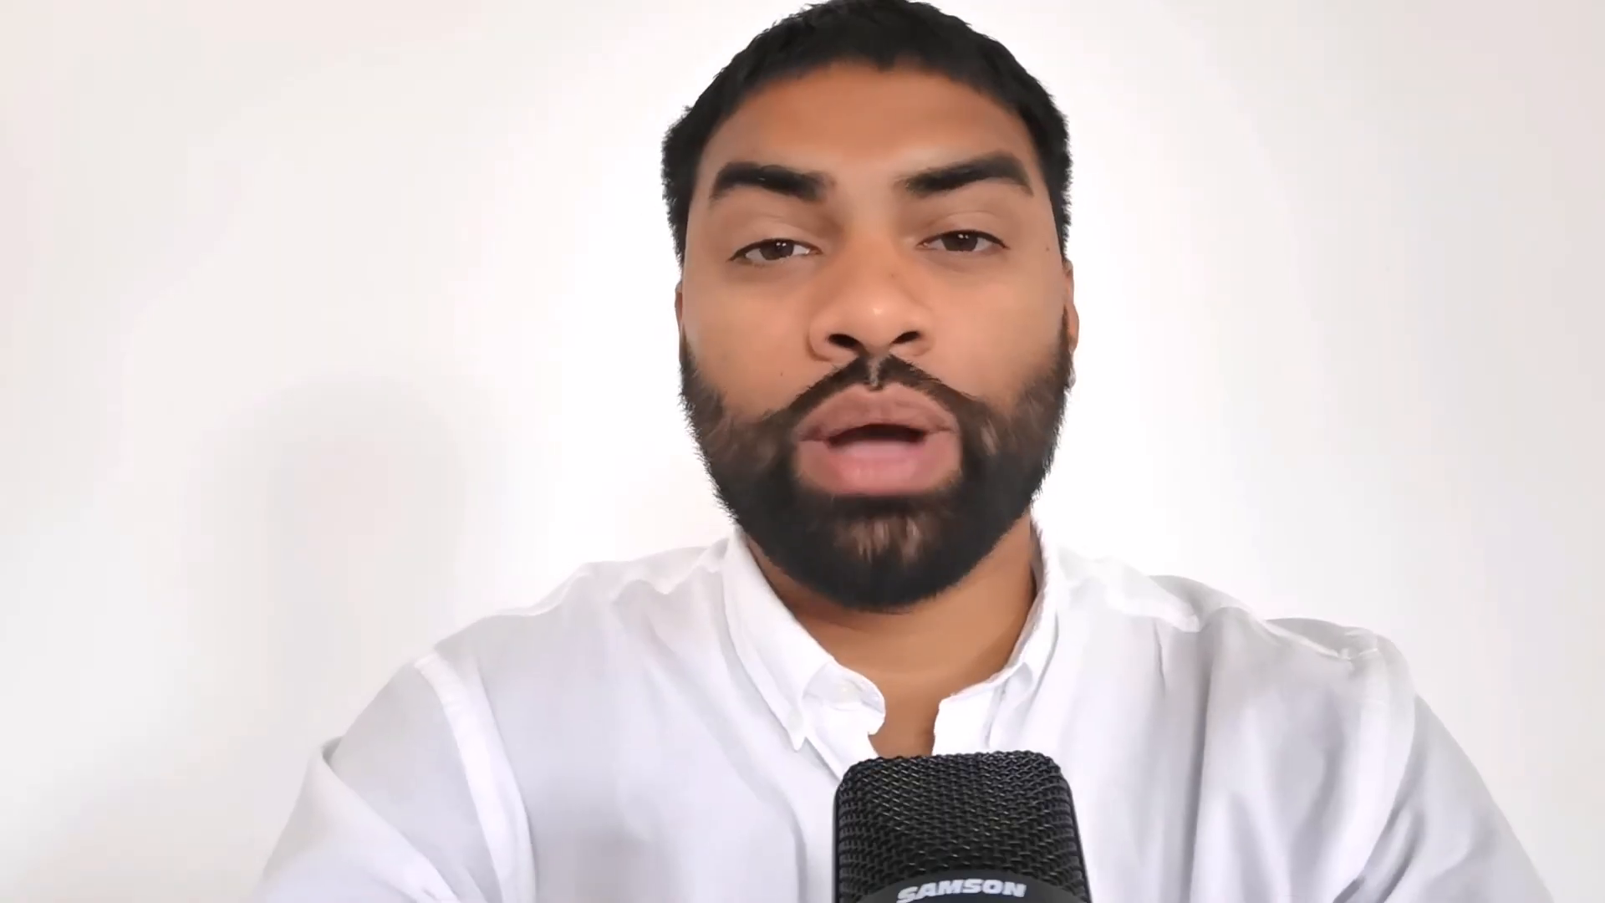